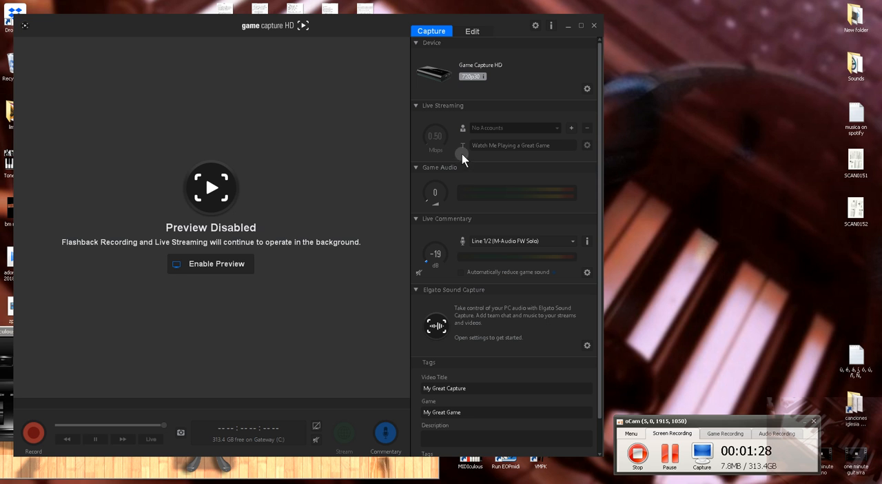
# - Examine the Game Capture HD device's capture, picture, audio, profile and advanced settings, leave them without saving and close the program
pyautogui.moveTo(463, 82)
pyautogui.click(586, 87)
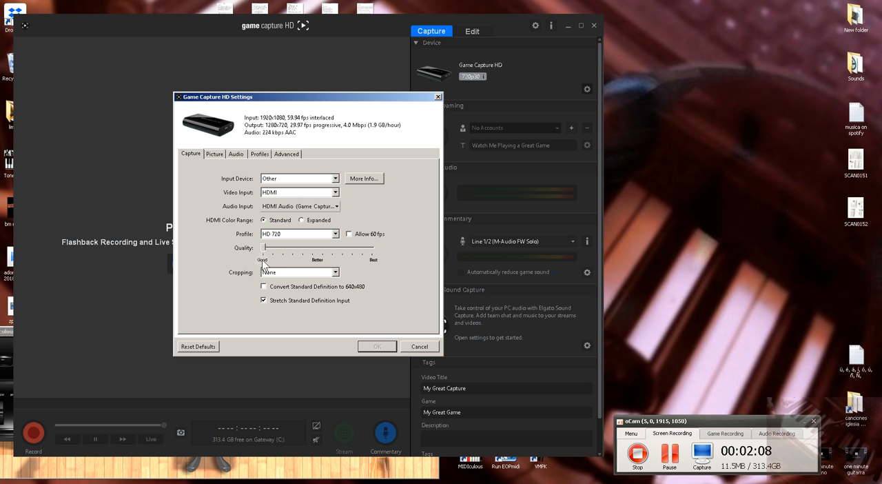
pyautogui.moveTo(265, 248)
pyautogui.mouseDown()
pyautogui.moveTo(274, 251)
pyautogui.moveTo(262, 248)
pyautogui.mouseUp()
pyautogui.click(216, 154)
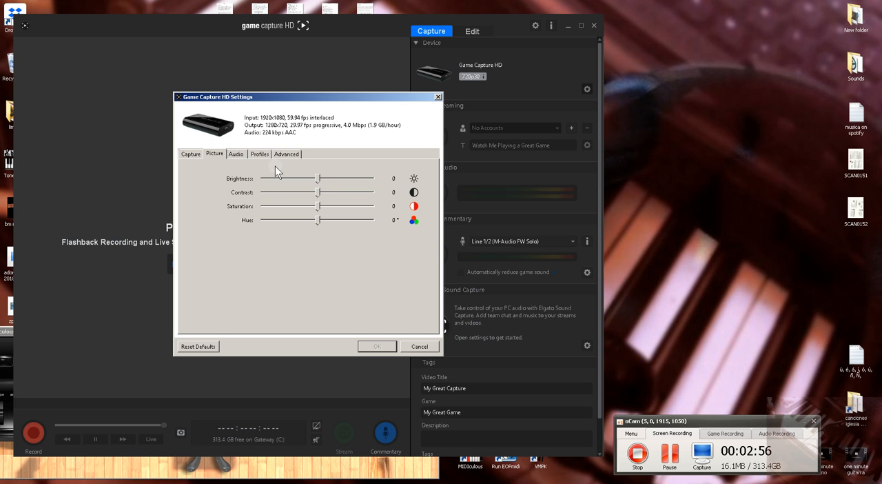
pyautogui.click(240, 153)
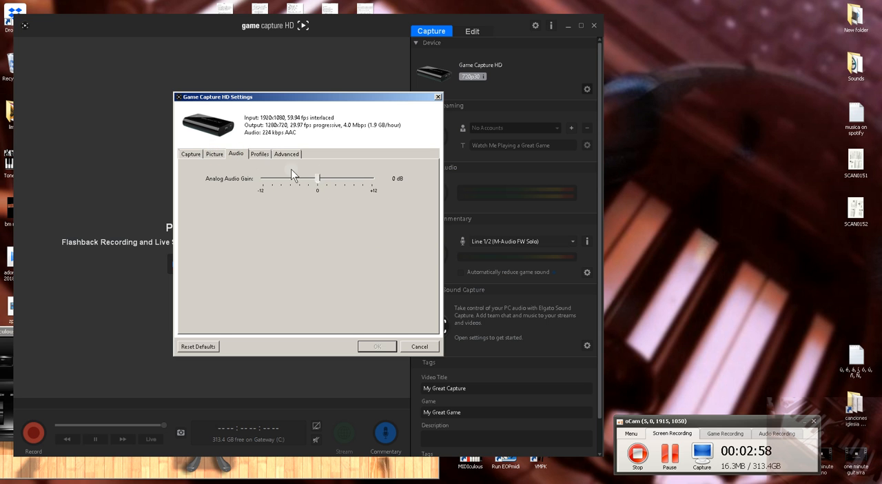
pyautogui.click(261, 154)
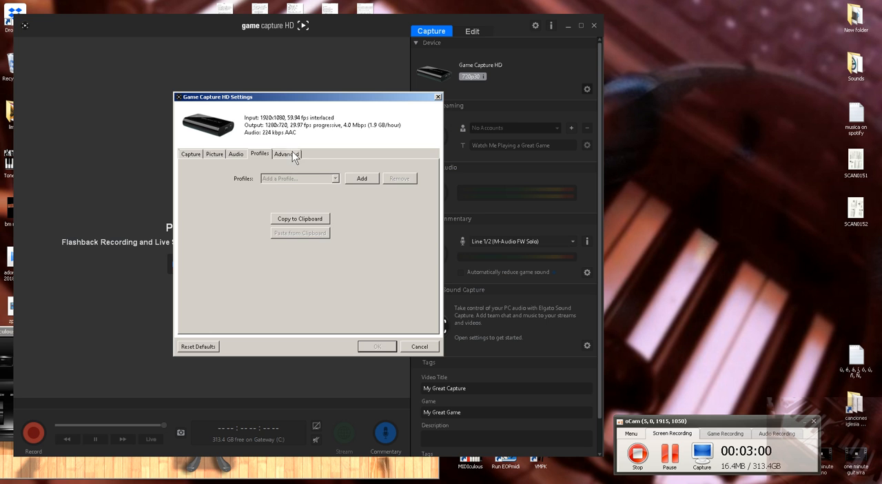
pyautogui.click(292, 154)
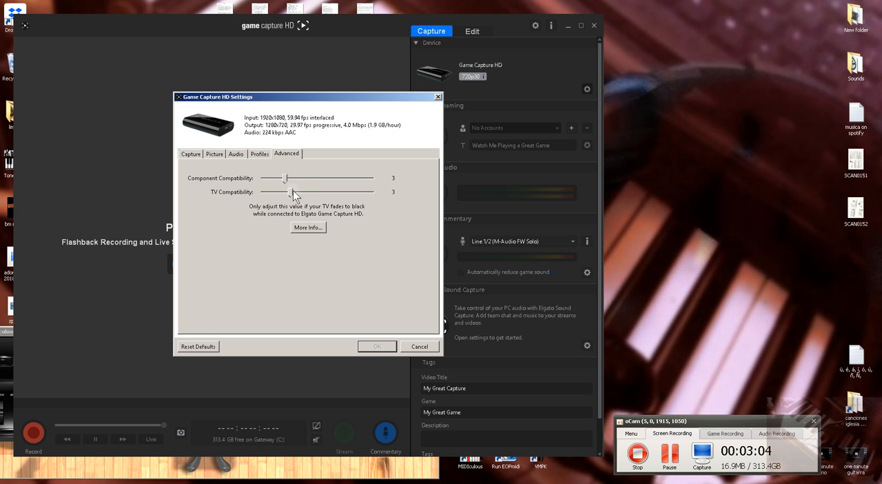
pyautogui.click(192, 153)
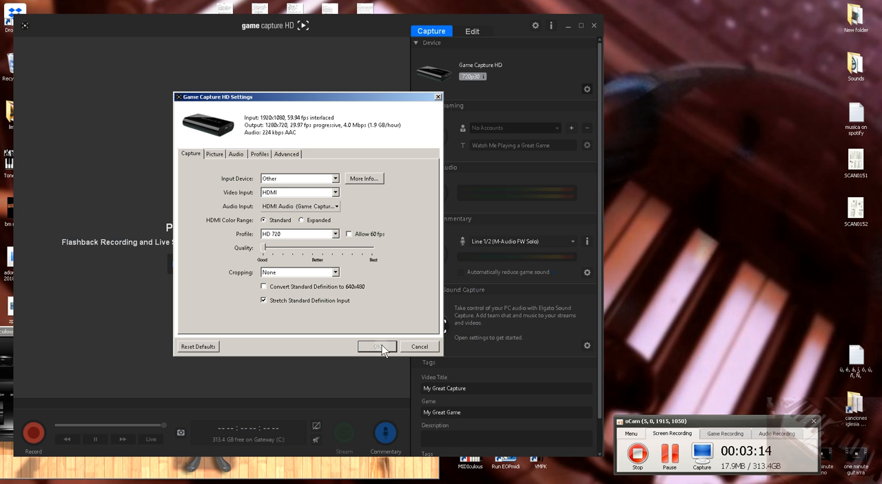
pyautogui.click(418, 347)
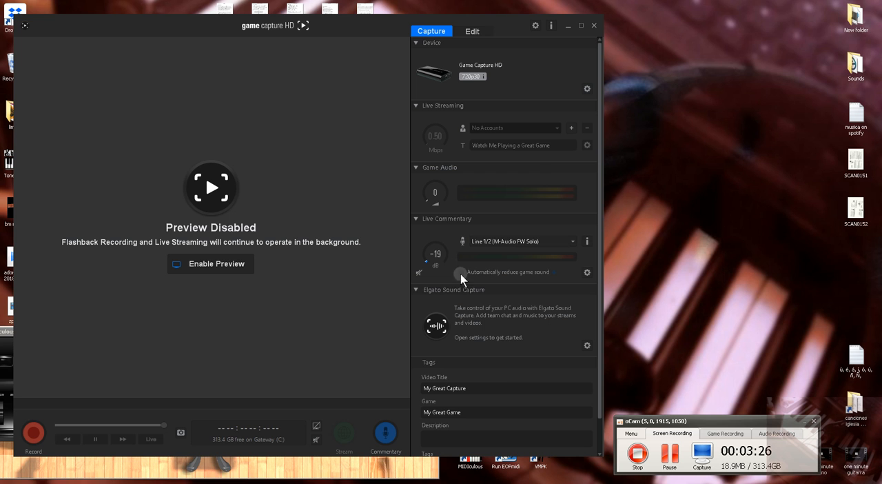
pyautogui.click(593, 26)
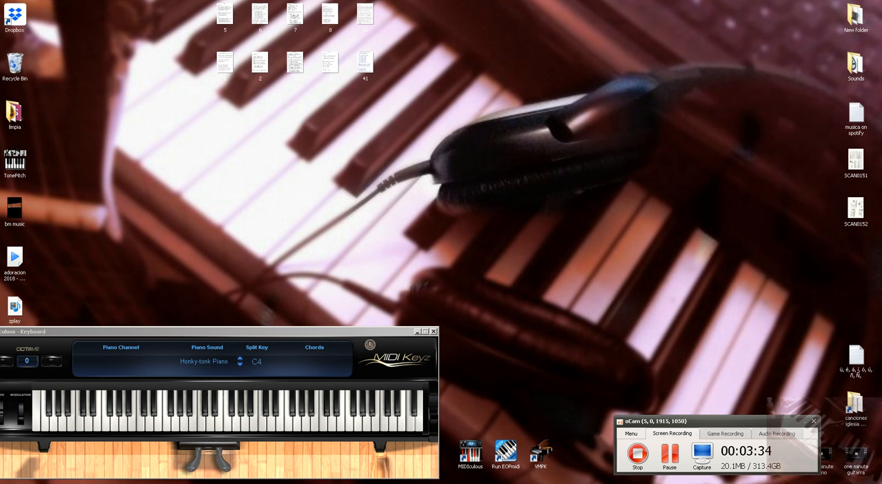
# - Switch to the AudioBox 1818 VSL mixer, examine its input channels and output levels, and close its window
pyautogui.click(579, 482)
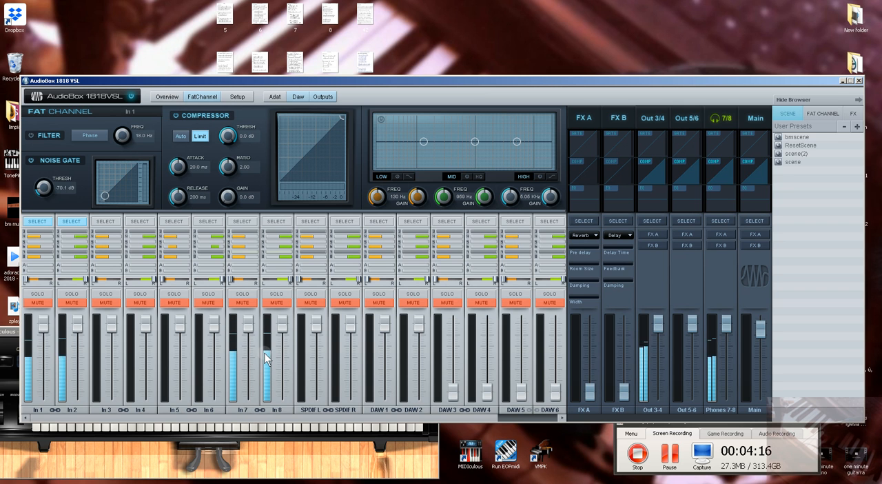
pyautogui.click(859, 80)
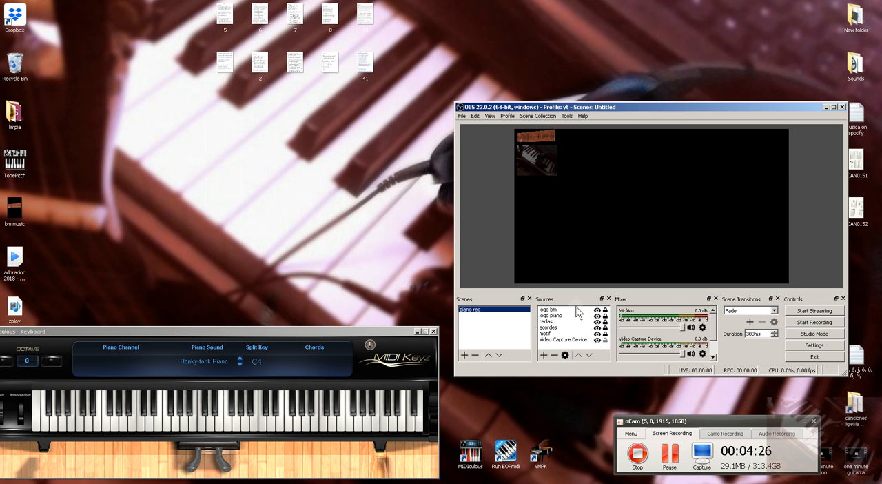
# - Switch to OBS and reposition its window so it does not cover the virtual keyboard's chord display
pyautogui.moveTo(638, 110); pyautogui.dragTo(368, 79)
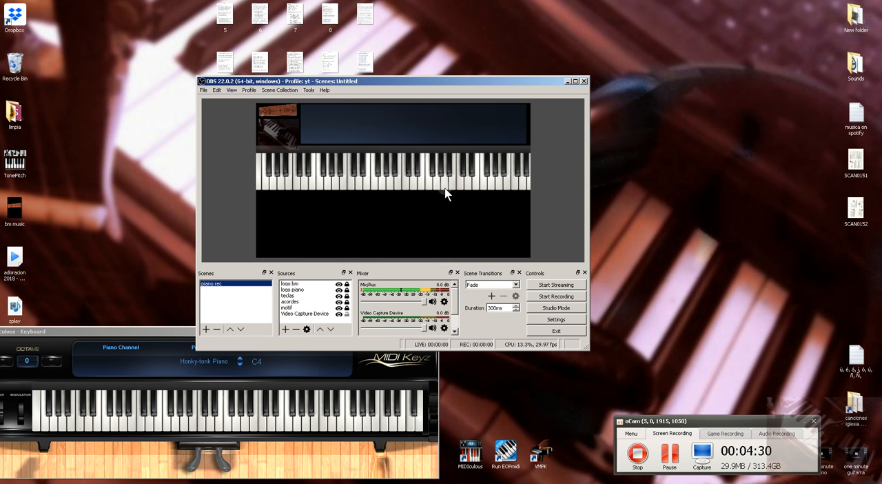
pyautogui.moveTo(424, 301)
pyautogui.mouseDown()
pyautogui.moveTo(362, 301)
pyautogui.moveTo(436, 299)
pyautogui.mouseUp()
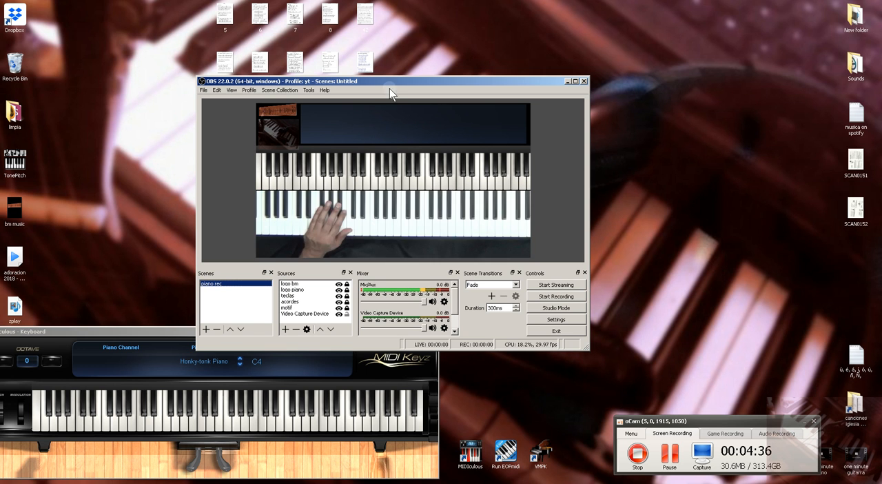
pyautogui.moveTo(396, 80); pyautogui.dragTo(459, 116)
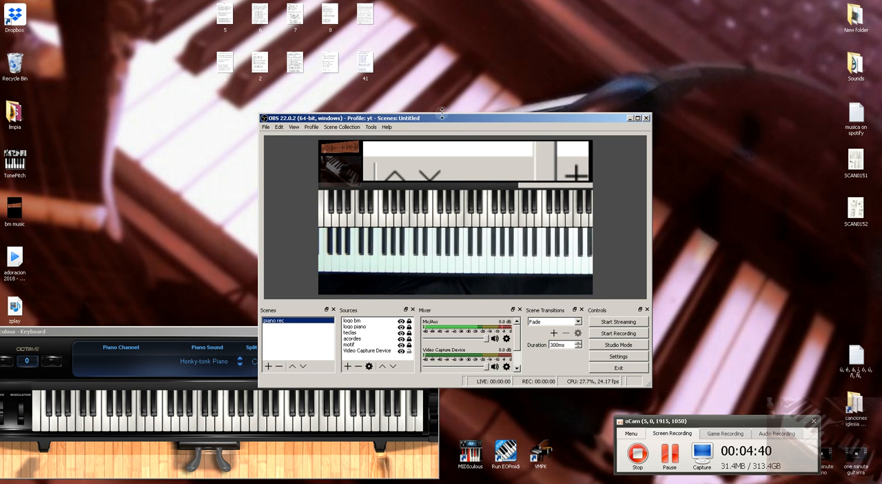
pyautogui.moveTo(447, 118); pyautogui.dragTo(546, 105)
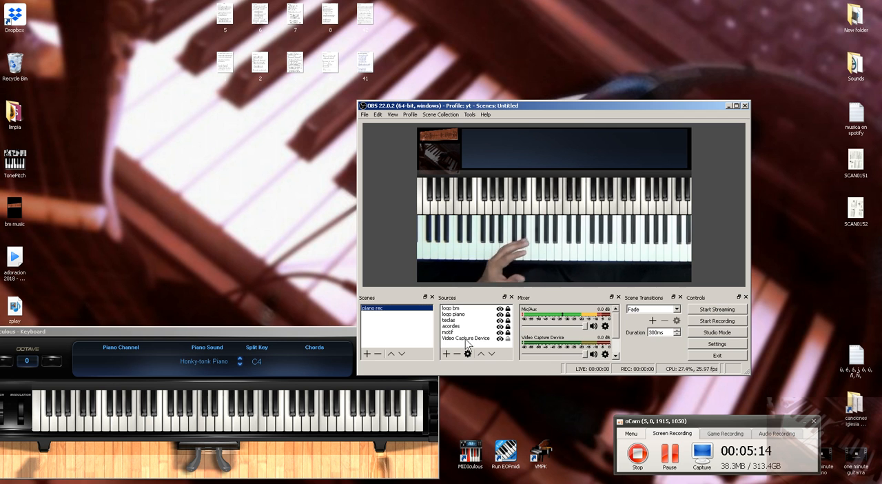
# - Toggle the Downmix to Mono option for Mic/Aux in the Advanced Audio Properties and close the dialog
pyautogui.click(605, 327)
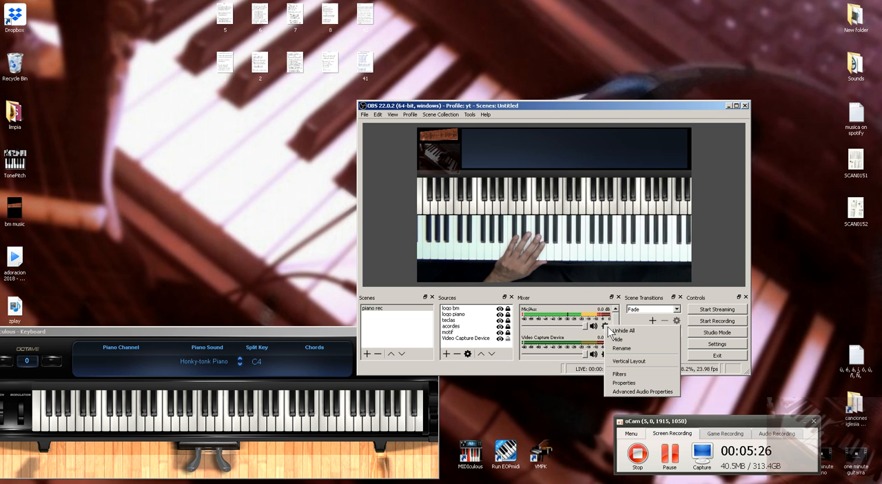
pyautogui.click(630, 392)
pyautogui.moveTo(531, 162); pyautogui.dragTo(551, 192)
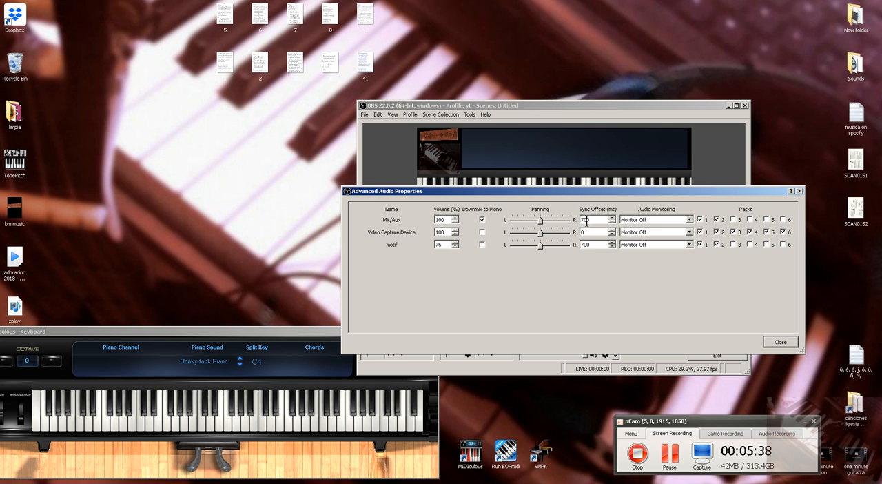
pyautogui.click(482, 220)
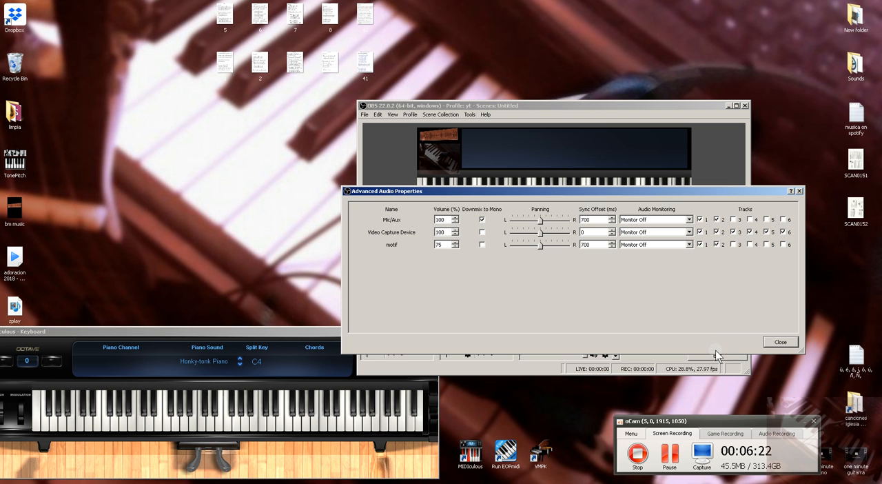
pyautogui.click(767, 339)
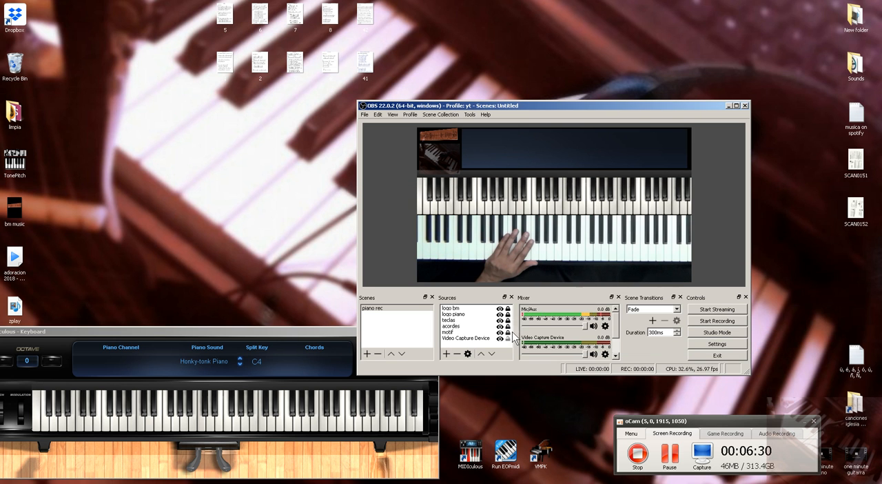
# - Examine the OBS Stream, Output and Audio settings, and compare the Mic/Auxiliary device with the input channels in the AudioBox mixer
pyautogui.click(704, 344)
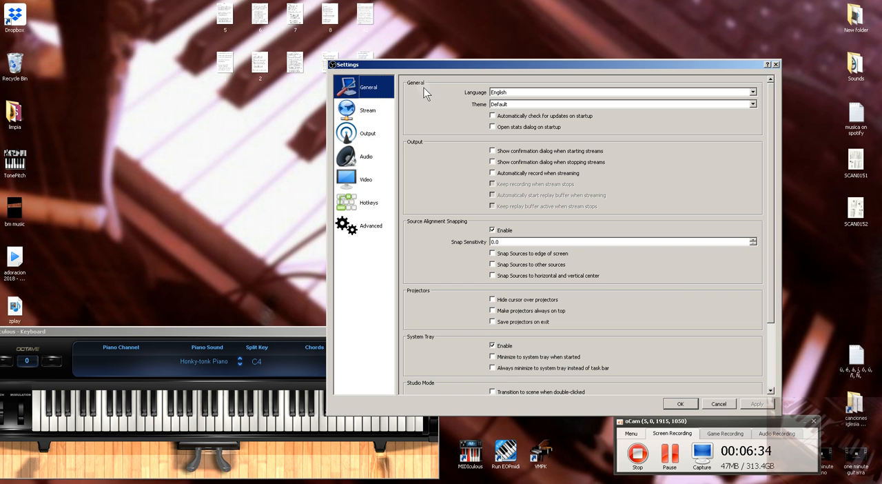
pyautogui.moveTo(422, 73); pyautogui.dragTo(477, 79)
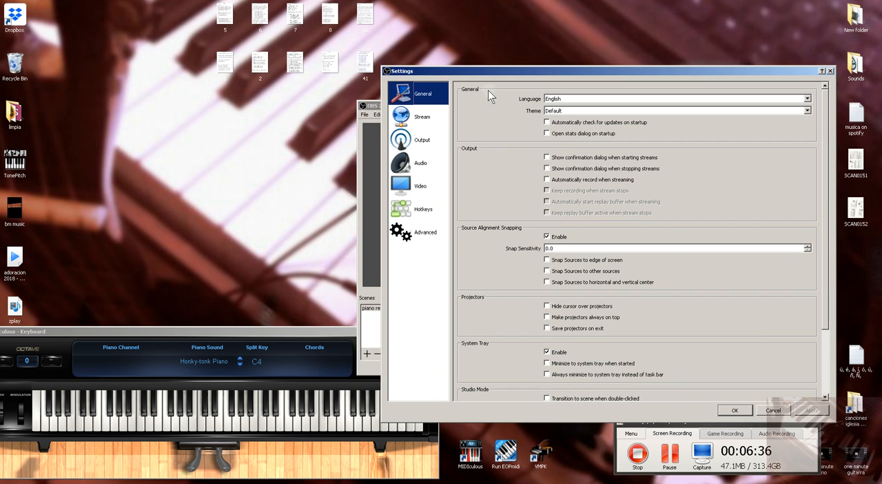
pyautogui.click(413, 118)
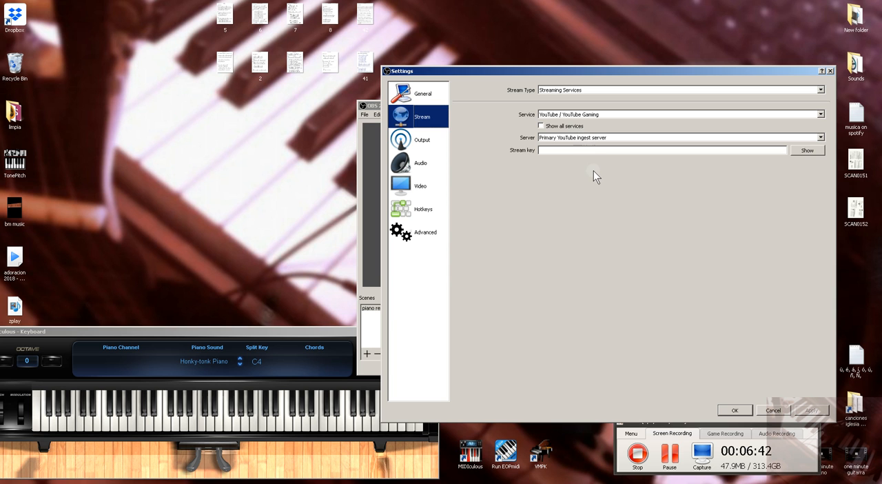
pyautogui.click(421, 141)
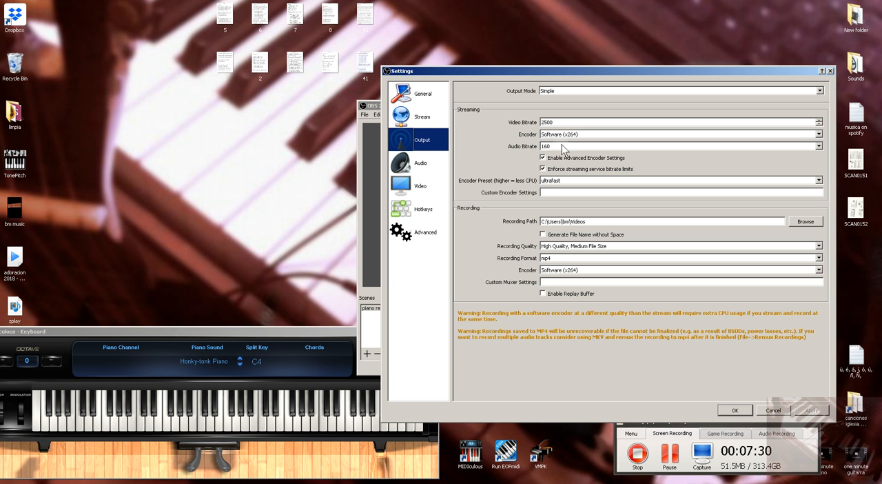
pyautogui.click(424, 165)
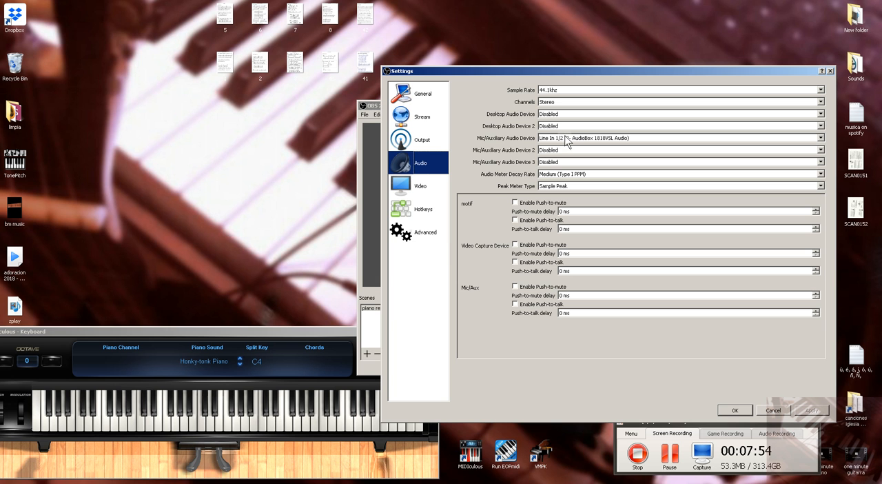
pyautogui.hotkey('alt', 'Tab')
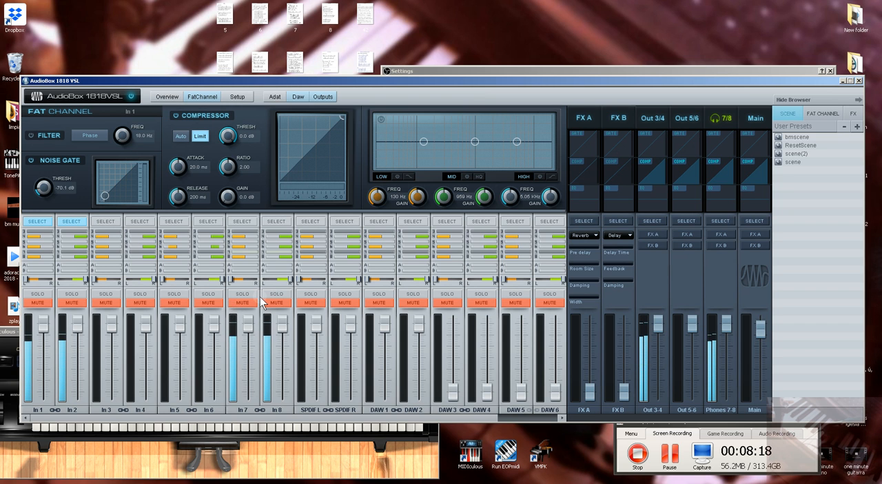
pyautogui.click(861, 81)
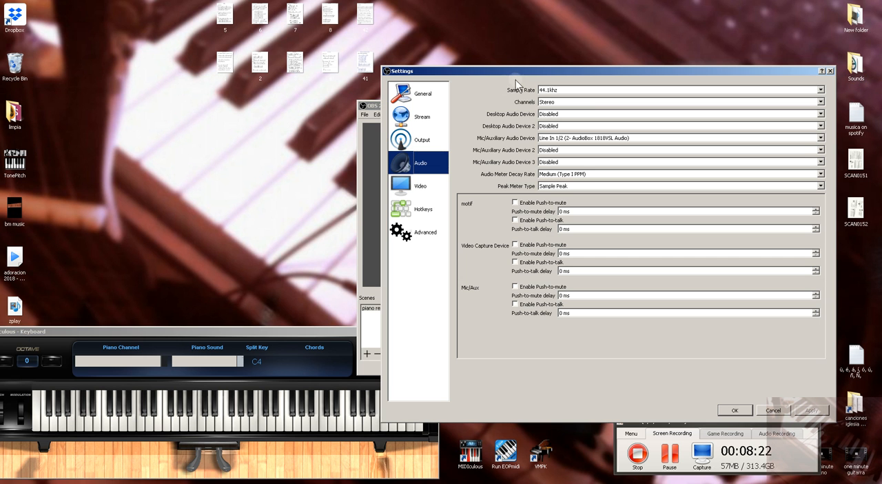
# - Examine the Video, Hotkeys and Advanced settings of OBS and leave the settings without saving
pyautogui.moveTo(531, 71); pyautogui.dragTo(480, 83)
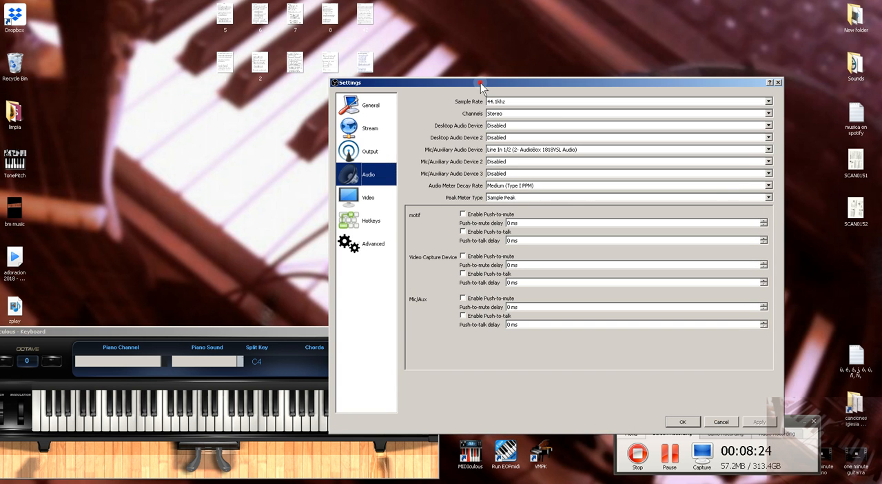
pyautogui.click(368, 198)
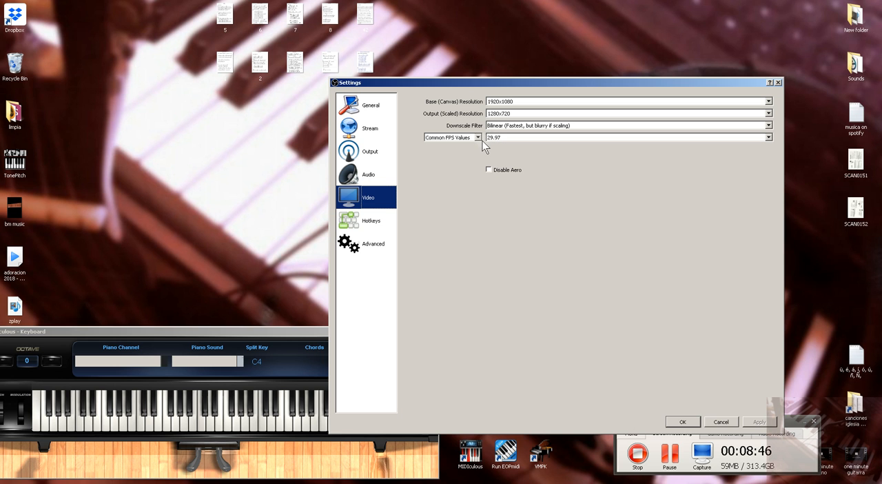
pyautogui.click(372, 224)
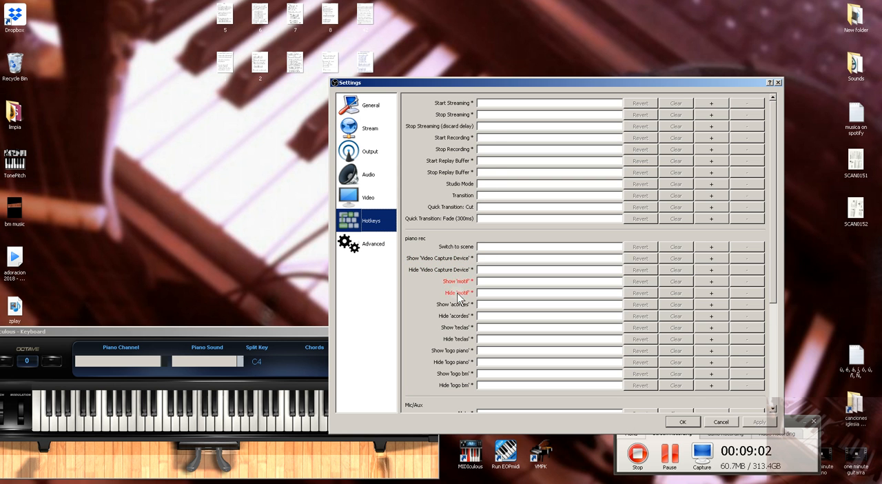
pyautogui.click(373, 250)
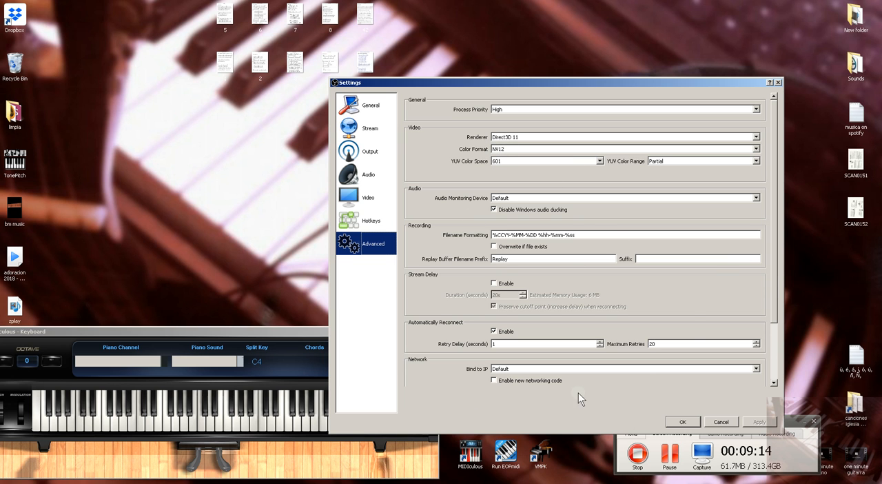
pyautogui.moveTo(770, 282)
pyautogui.mouseDown()
pyautogui.moveTo(774, 356)
pyautogui.moveTo(771, 267)
pyautogui.mouseUp()
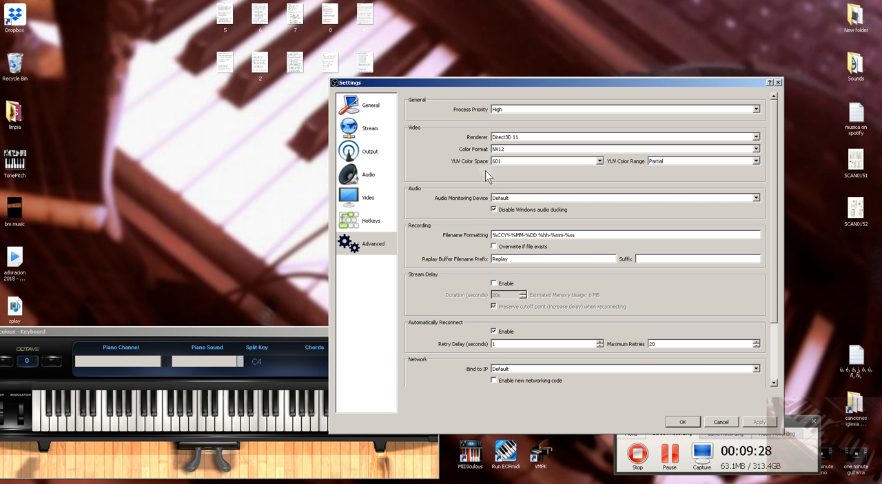
pyautogui.click(716, 420)
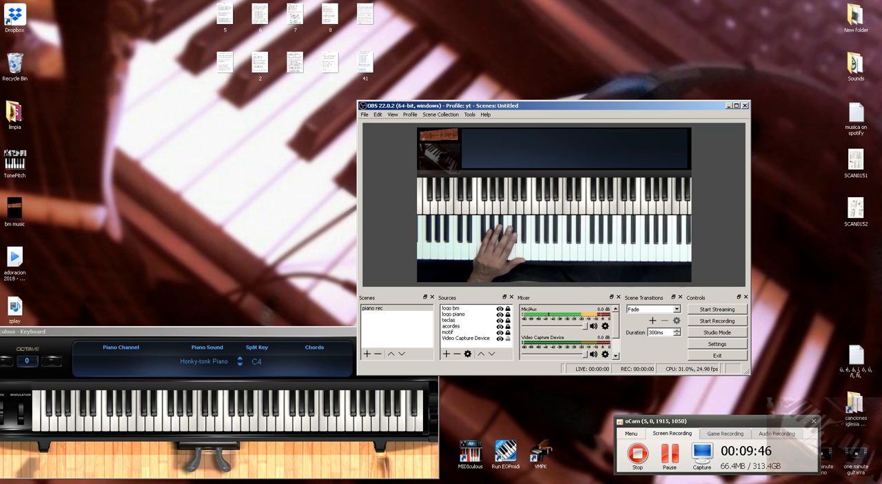
# - Open Windows Task Manager and set the priority of the obs64.exe process to Above Normal
pyautogui.rightClick(699, 482)
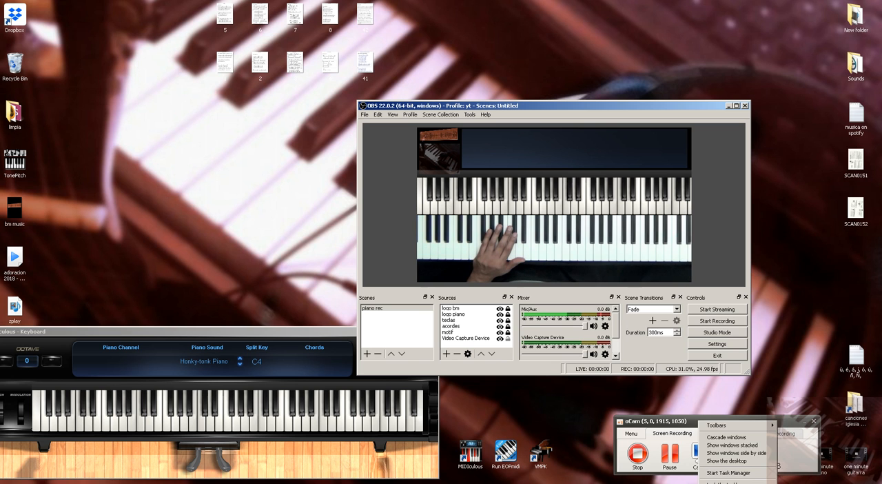
pyautogui.click(746, 473)
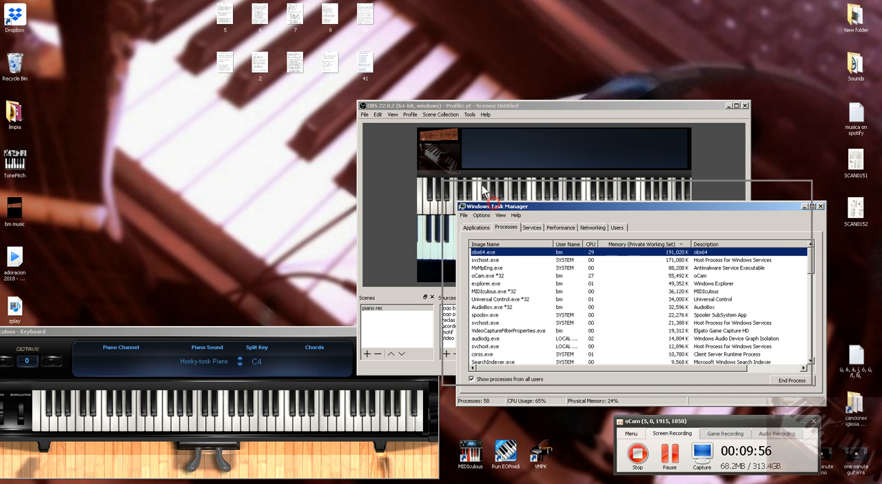
pyautogui.moveTo(494, 210); pyautogui.dragTo(455, 177)
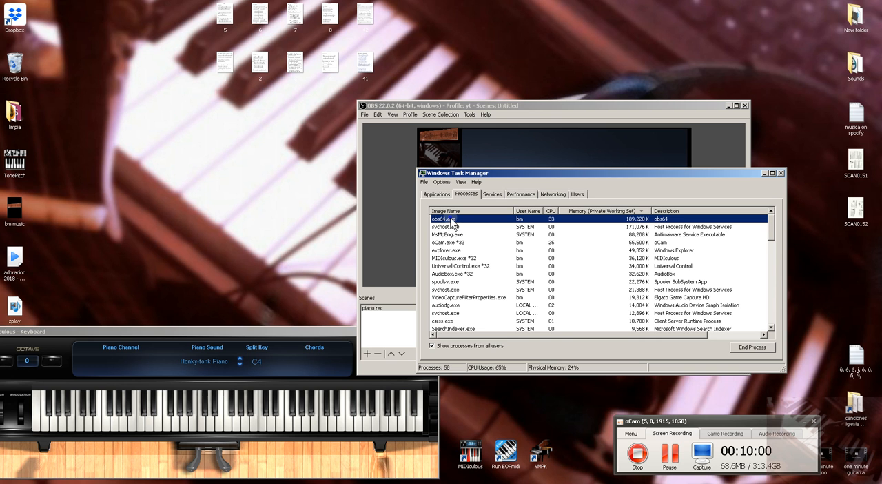
pyautogui.rightClick(452, 221)
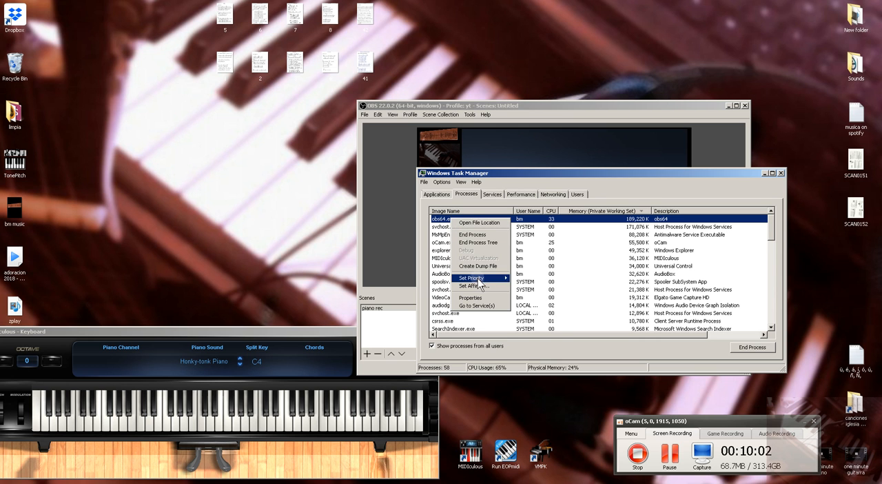
pyautogui.moveTo(480, 281)
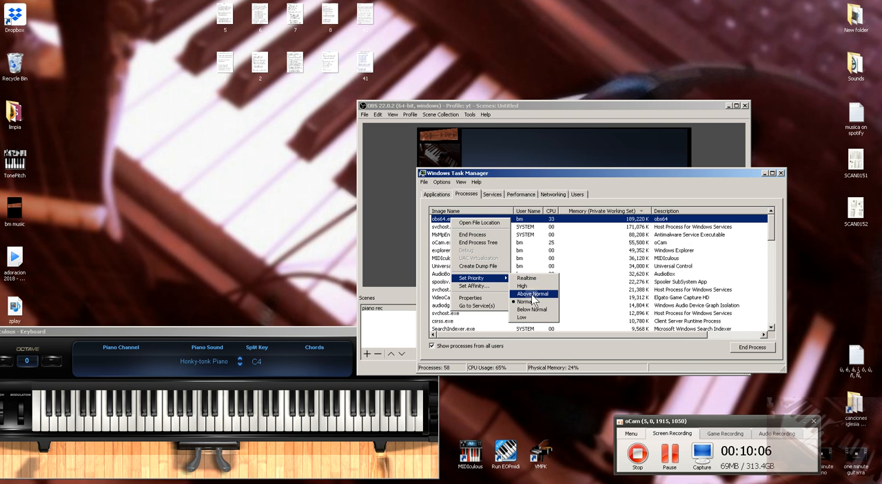
pyautogui.click(540, 294)
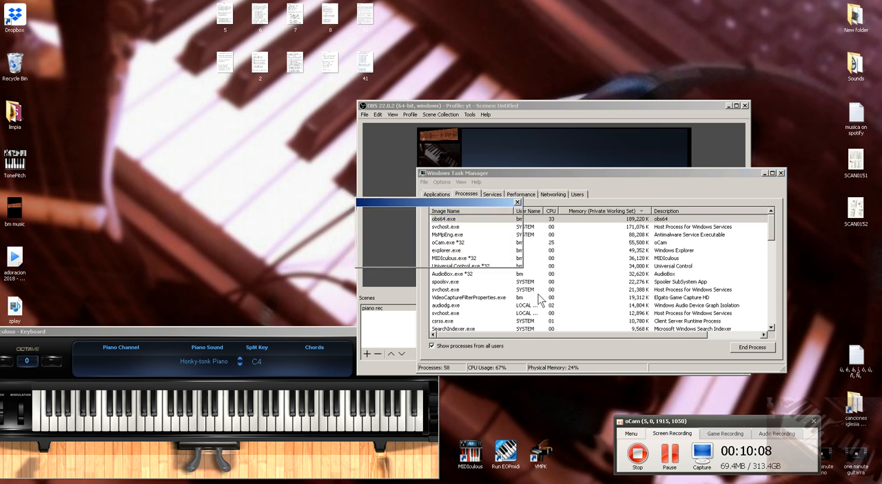
pyautogui.click(458, 257)
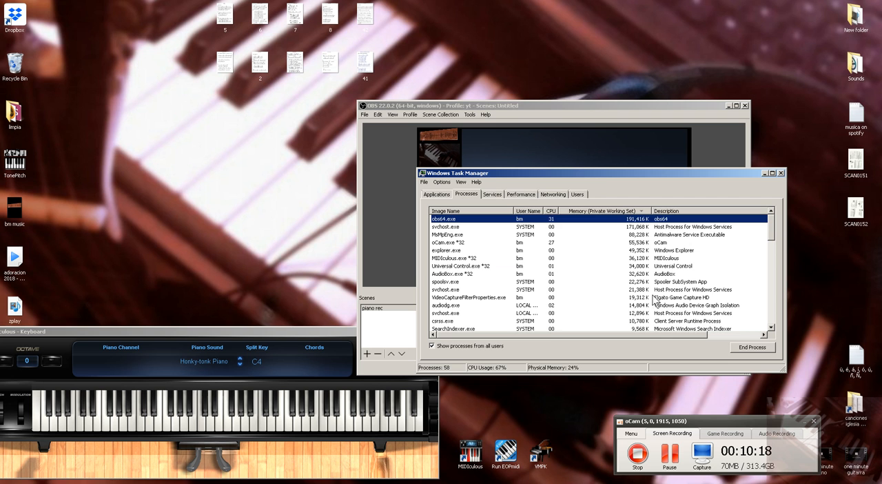
# - Set the priority of the VideoCaptureFilterProperties.exe process to Above Normal
pyautogui.click(493, 302)
pyautogui.rightClick(491, 298)
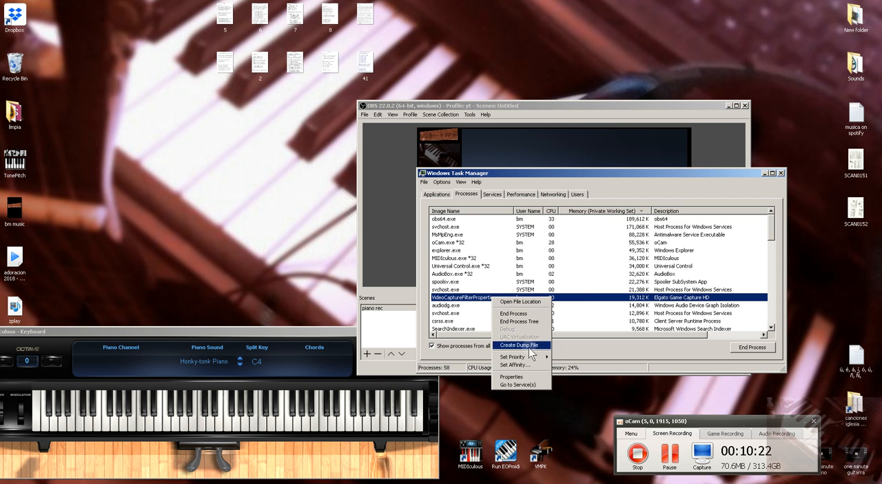
pyautogui.moveTo(534, 359)
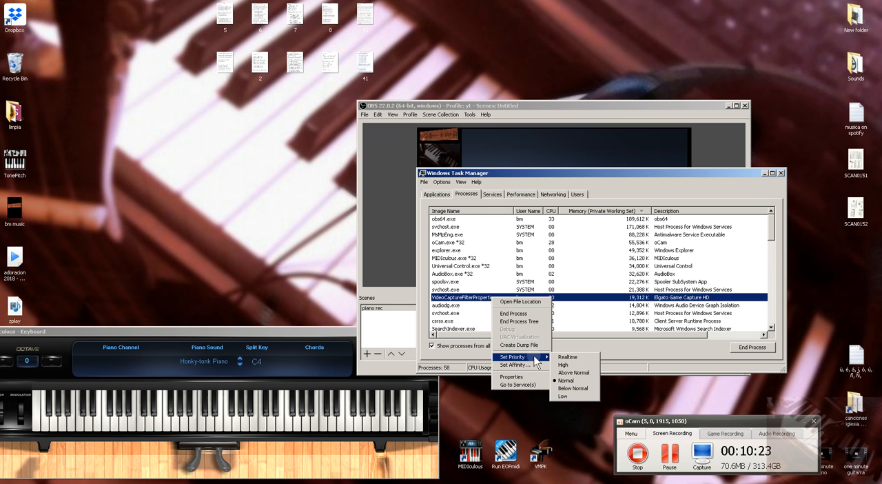
pyautogui.click(575, 372)
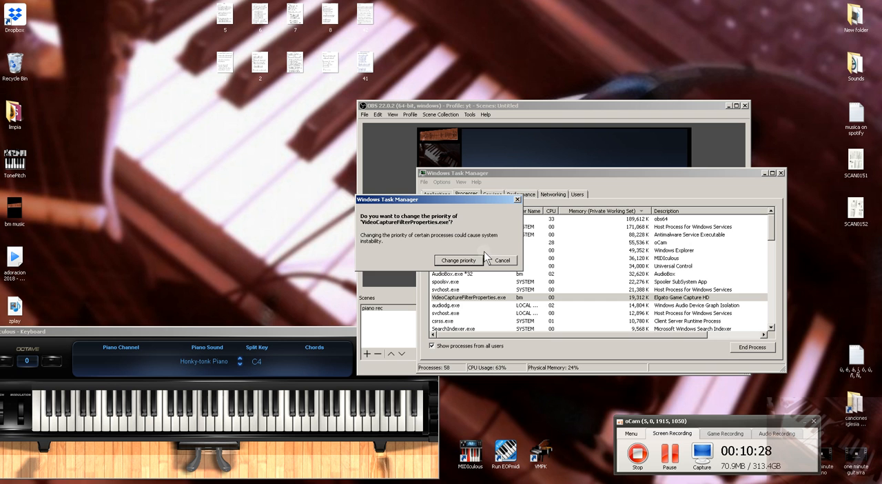
pyautogui.click(459, 261)
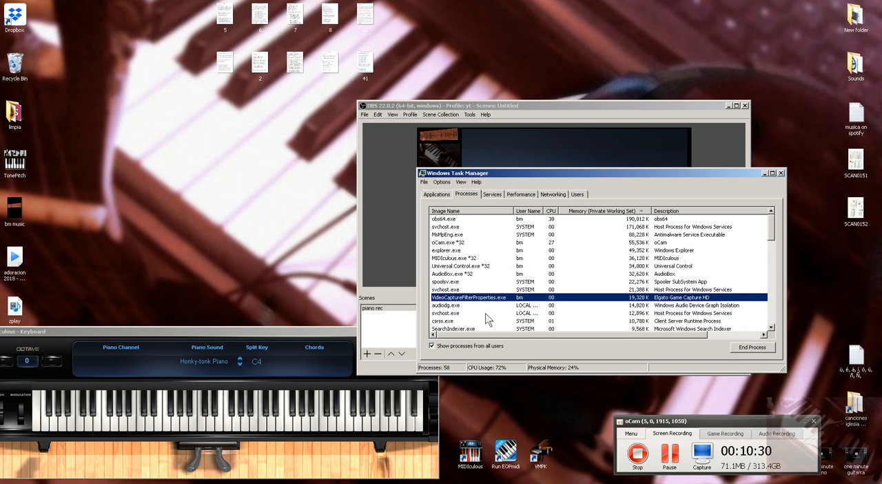
# - Look through the full process list and the options for obs64.exe, and close Task Manager
pyautogui.moveTo(770, 228); pyautogui.dragTo(772, 312)
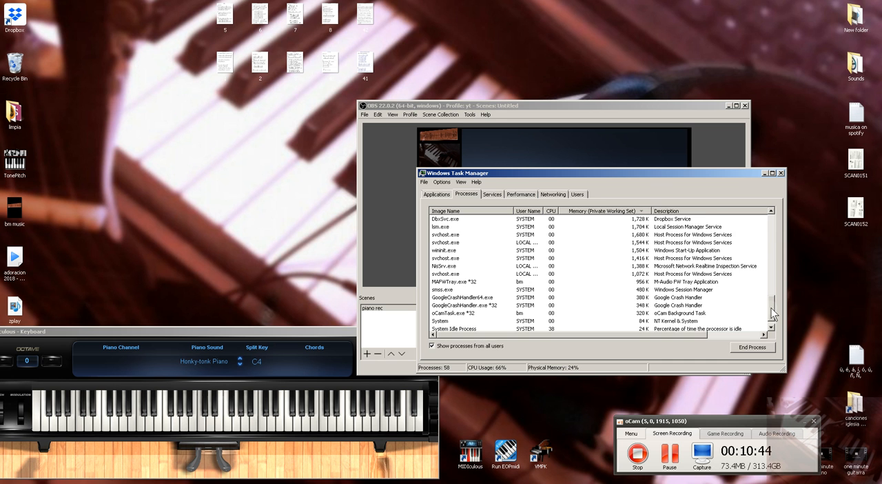
pyautogui.moveTo(771, 314); pyautogui.dragTo(780, 226)
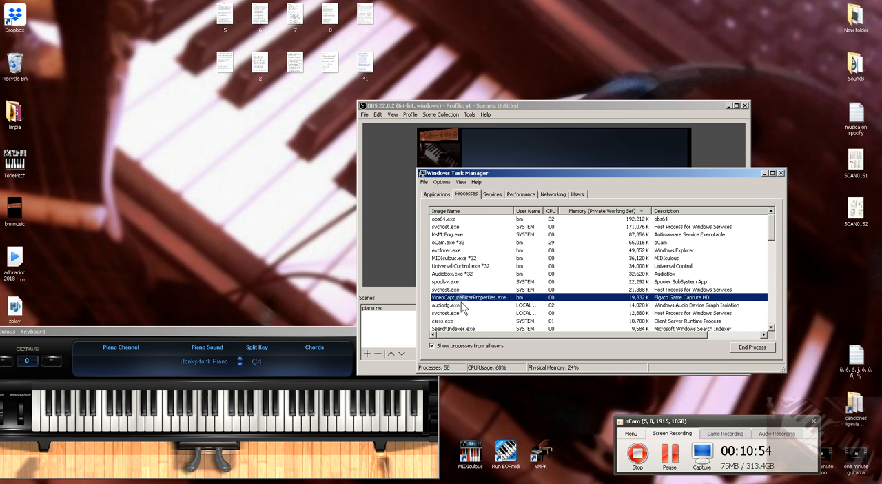
pyautogui.rightClick(443, 219)
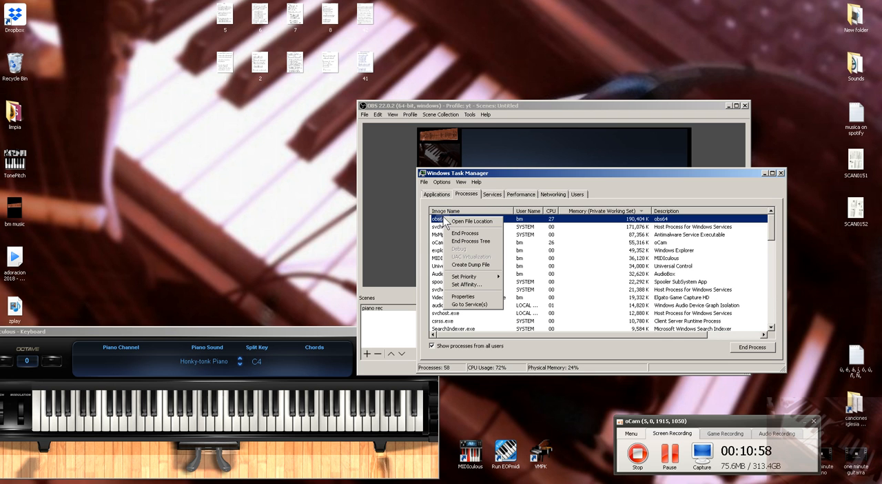
pyautogui.moveTo(472, 280)
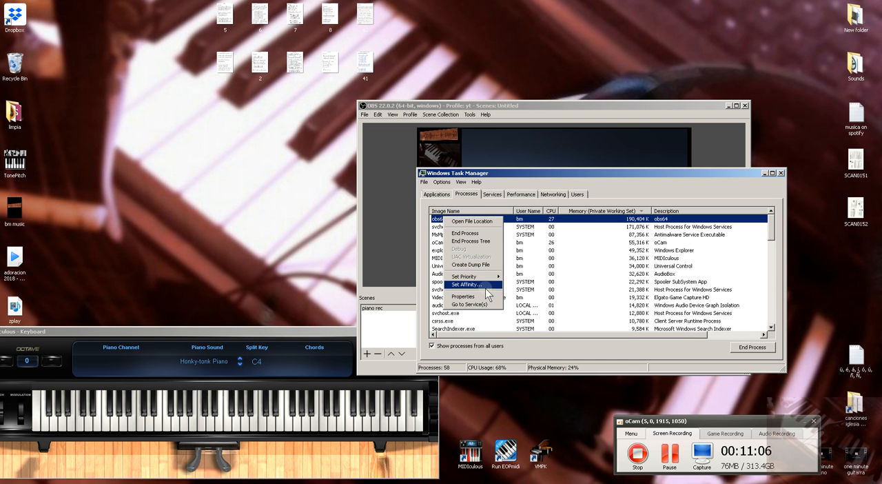
pyautogui.click(554, 171)
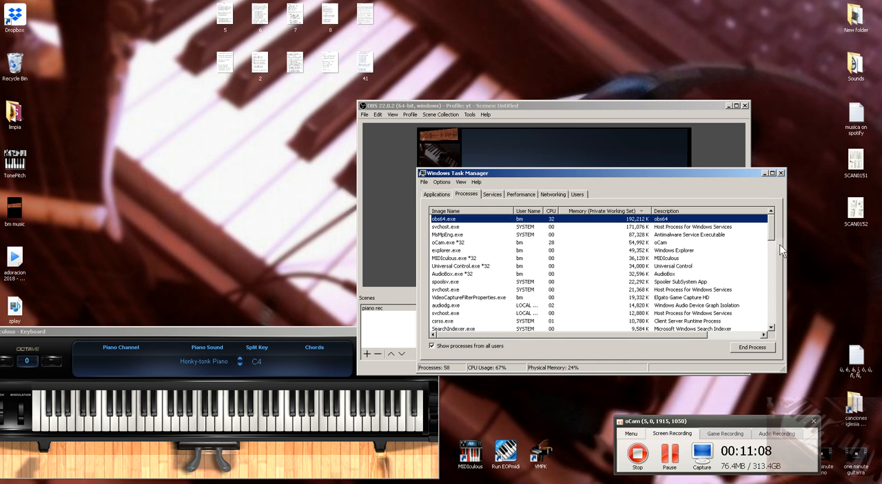
pyautogui.click(780, 173)
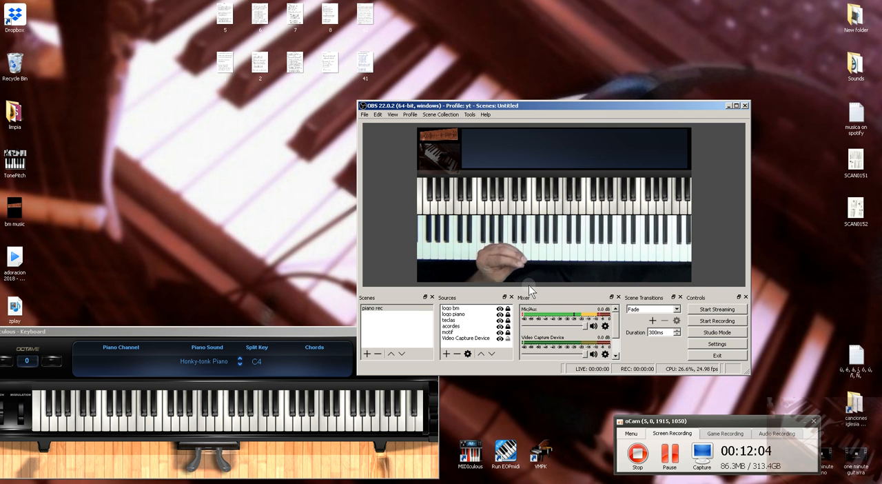
# - Review the sync offsets of the audio sources in the Advanced Audio Properties and close the dialog
pyautogui.click(604, 355)
pyautogui.click(644, 419)
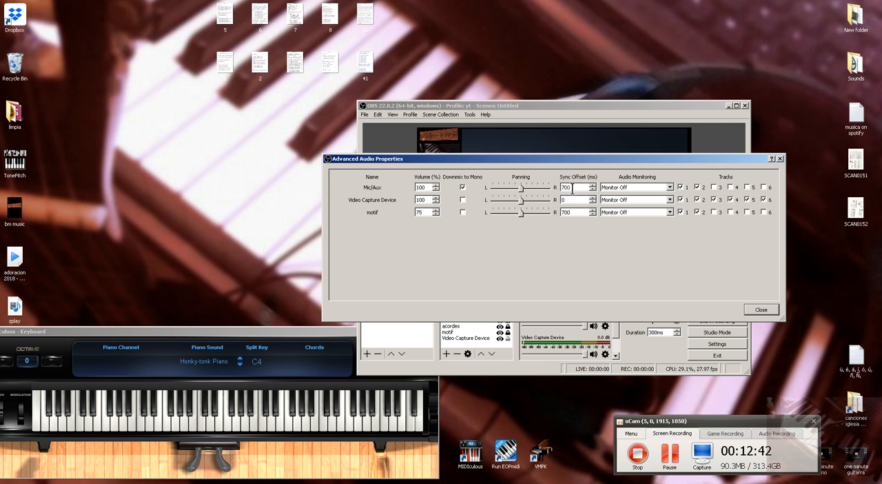
pyautogui.click(763, 309)
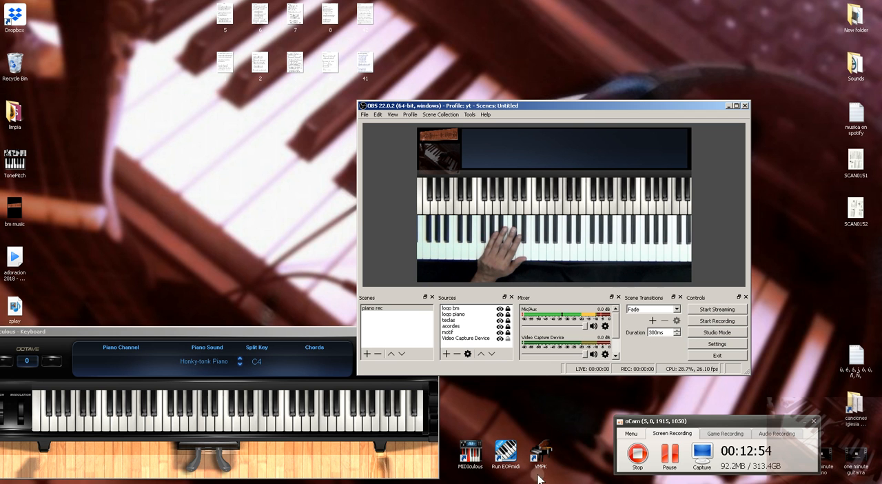
# - Reposition the OBS window above the virtual keyboard, keeping its chord display uncovered
pyautogui.moveTo(345, 483)
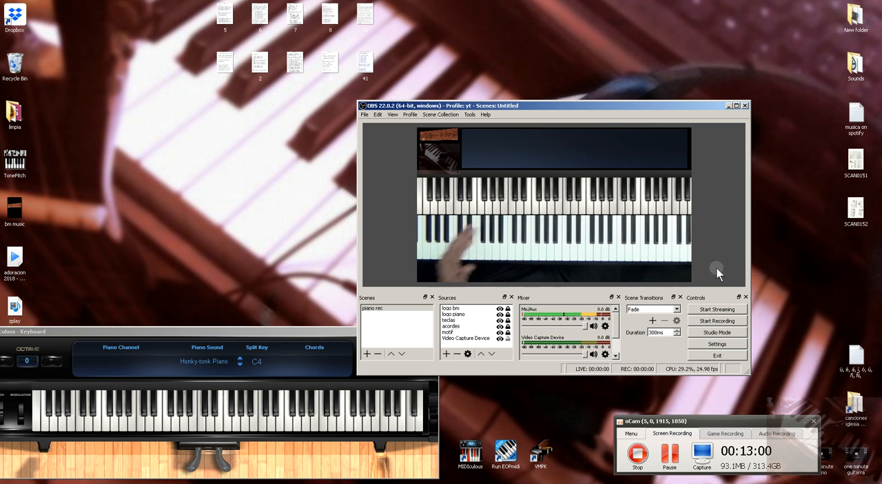
pyautogui.moveTo(609, 103); pyautogui.dragTo(579, 84)
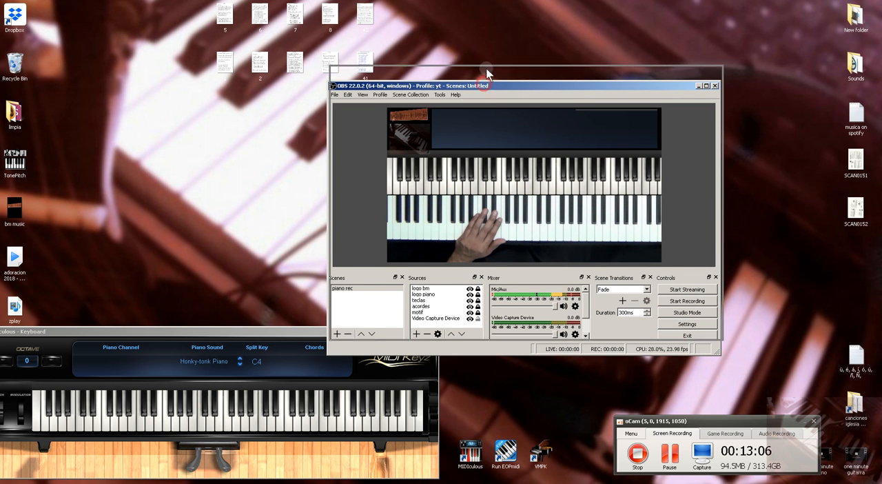
pyautogui.moveTo(481, 85); pyautogui.dragTo(484, 66)
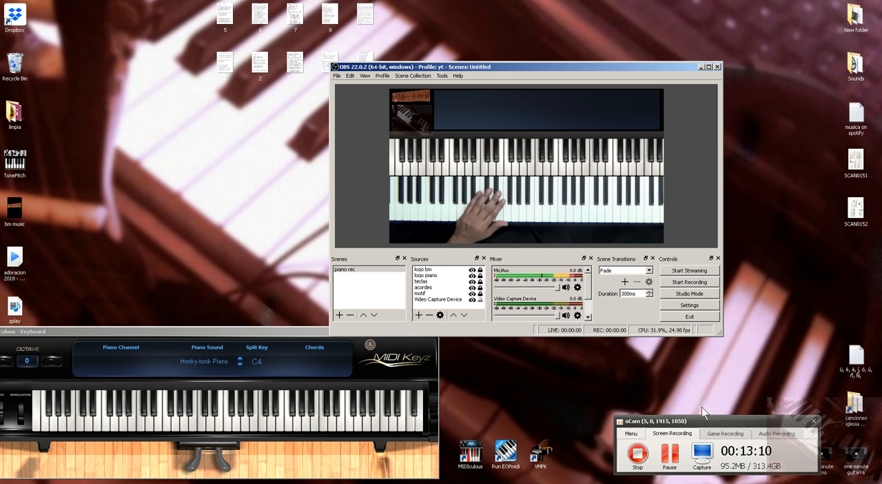
pyautogui.moveTo(566, 65); pyautogui.dragTo(590, 97)
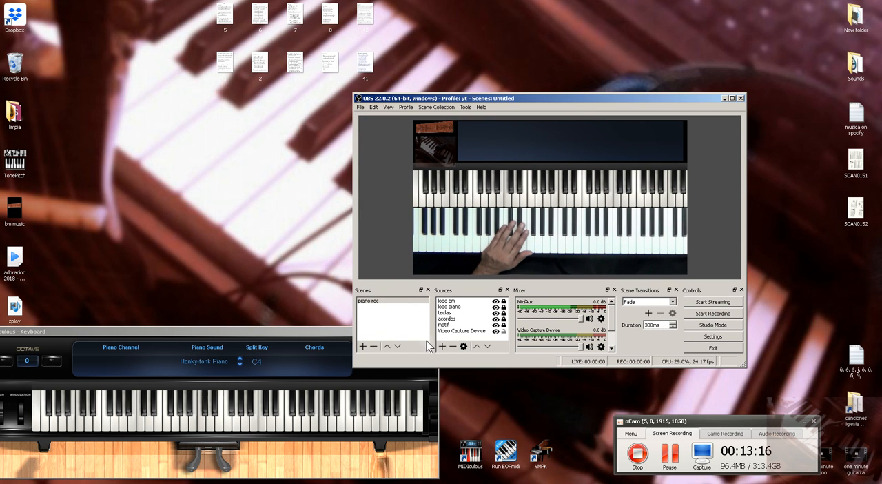
# - Hide the acordes source in the piano rec scene and show it again
pyautogui.click(443, 324)
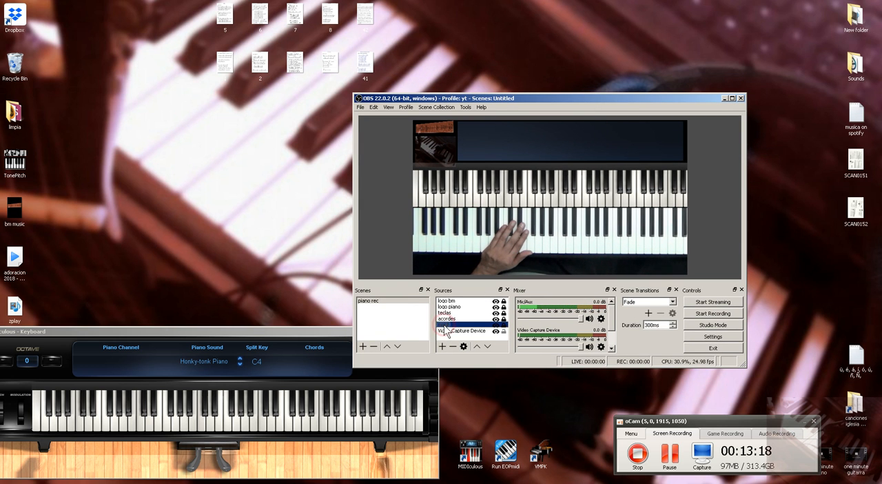
pyautogui.click(450, 319)
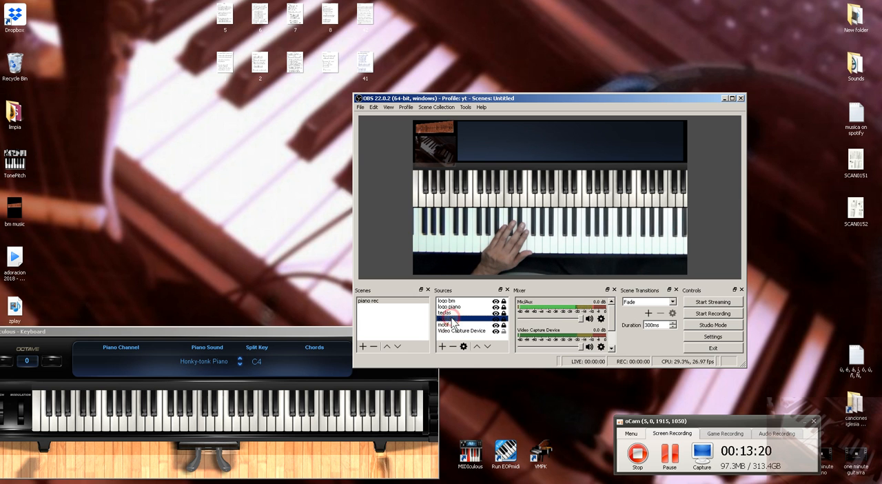
pyautogui.click(449, 324)
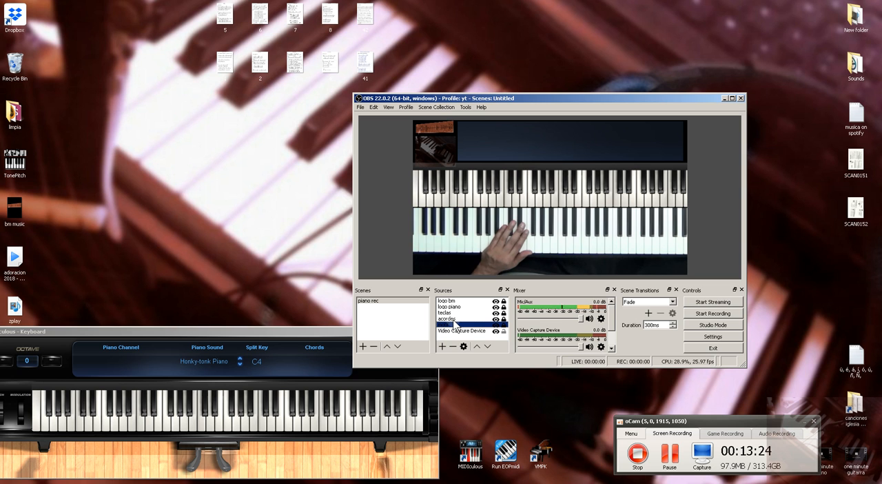
pyautogui.click(452, 319)
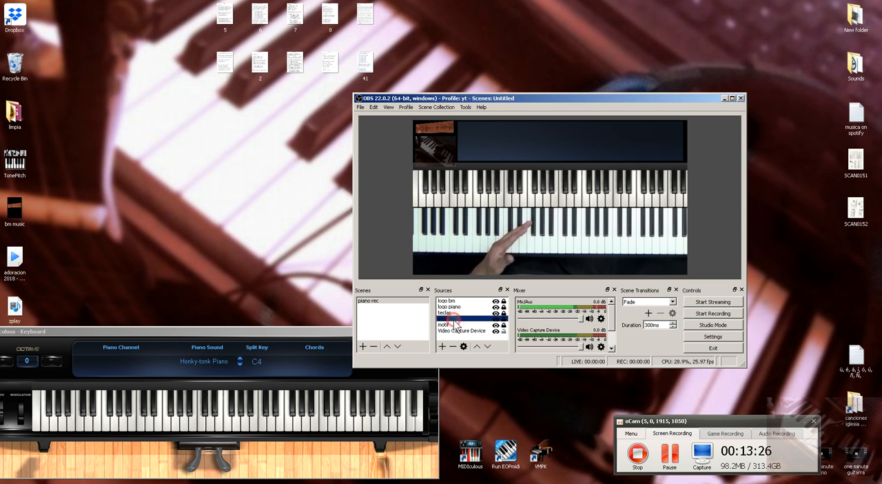
pyautogui.click(495, 318)
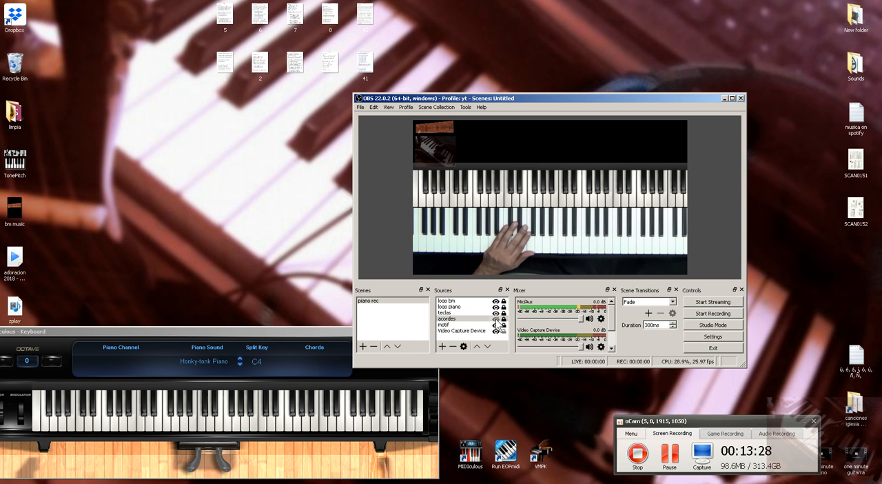
pyautogui.click(496, 319)
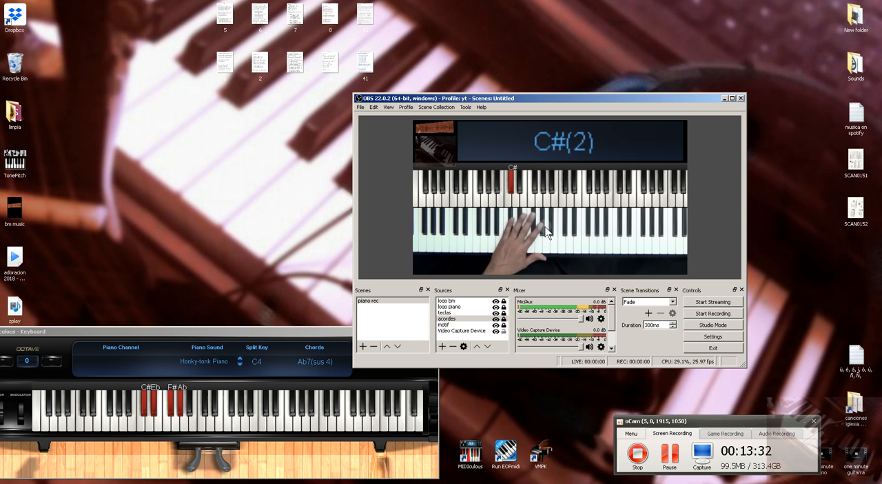
# - Open the filters of the acordes source and examine its delay filters and the effect filter types that can be added
pyautogui.rightClick(476, 319)
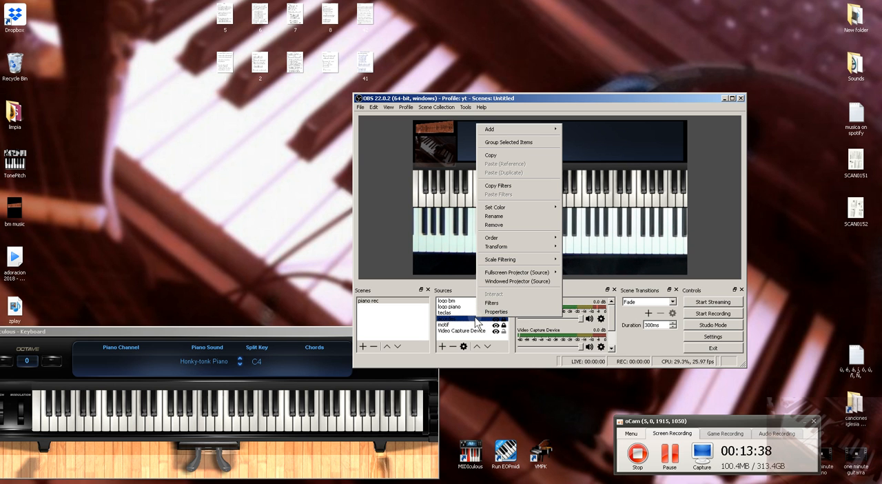
pyautogui.click(498, 304)
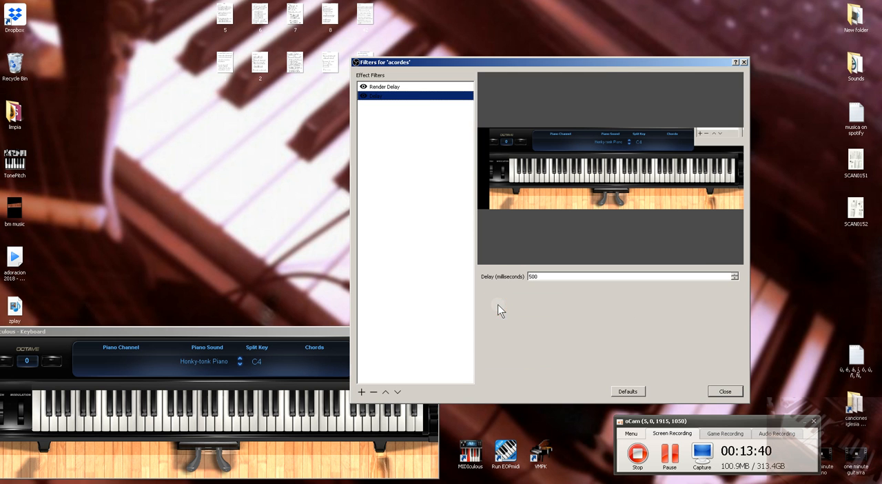
pyautogui.moveTo(420, 66); pyautogui.dragTo(527, 59)
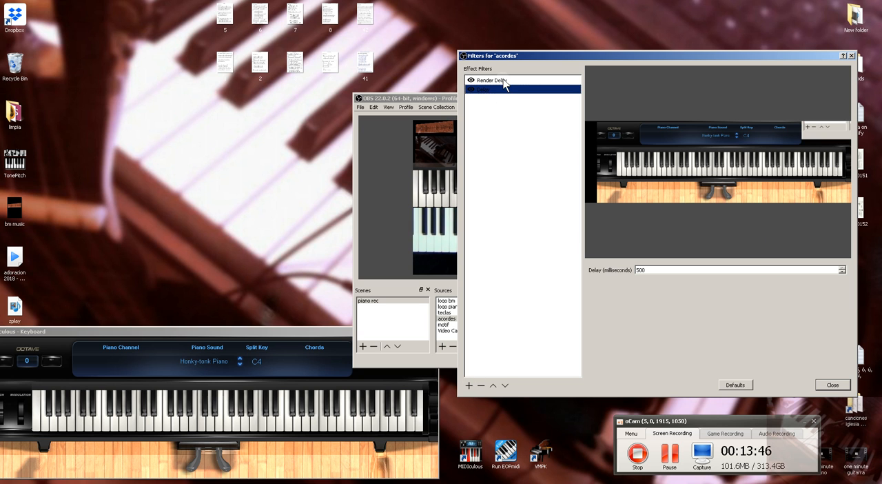
pyautogui.click(470, 385)
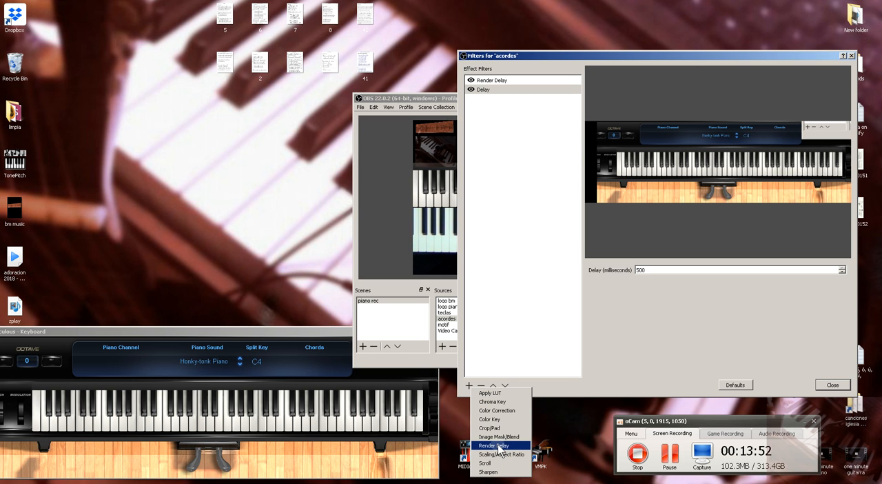
pyautogui.click(678, 334)
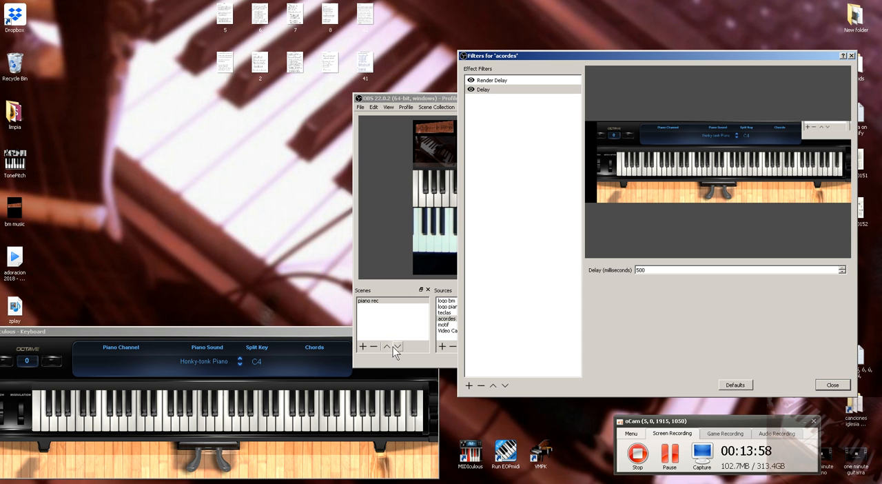
pyautogui.moveTo(682, 55); pyautogui.dragTo(555, 63)
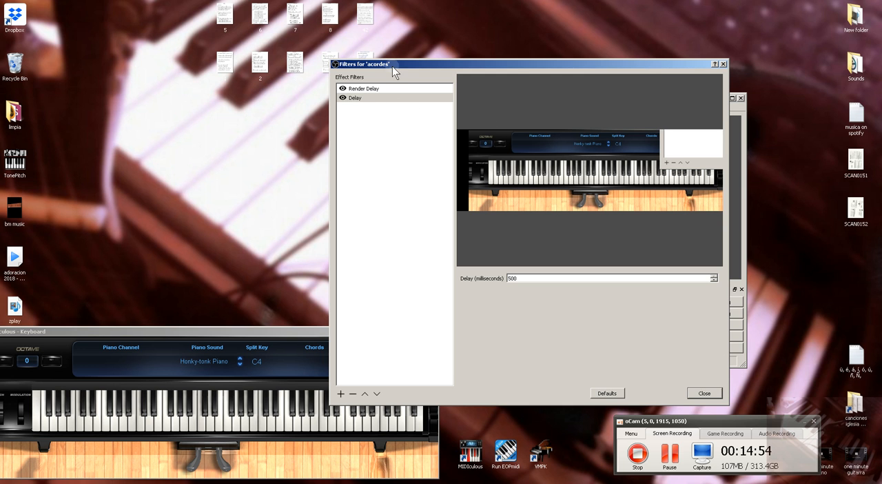
# - Compare the delay times of the Render Delay and Delay filters on the acordes source and close its filters
pyautogui.moveTo(427, 65); pyautogui.dragTo(518, 72)
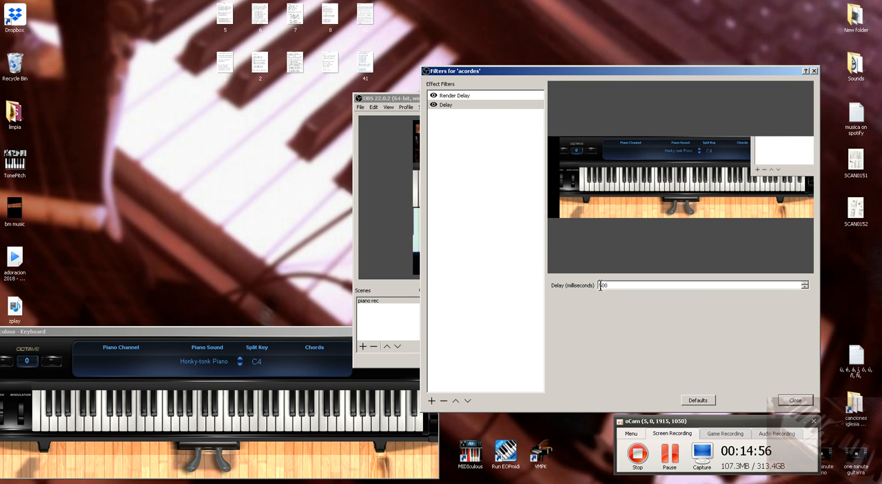
pyautogui.click(456, 95)
pyautogui.click(447, 105)
pyautogui.click(452, 95)
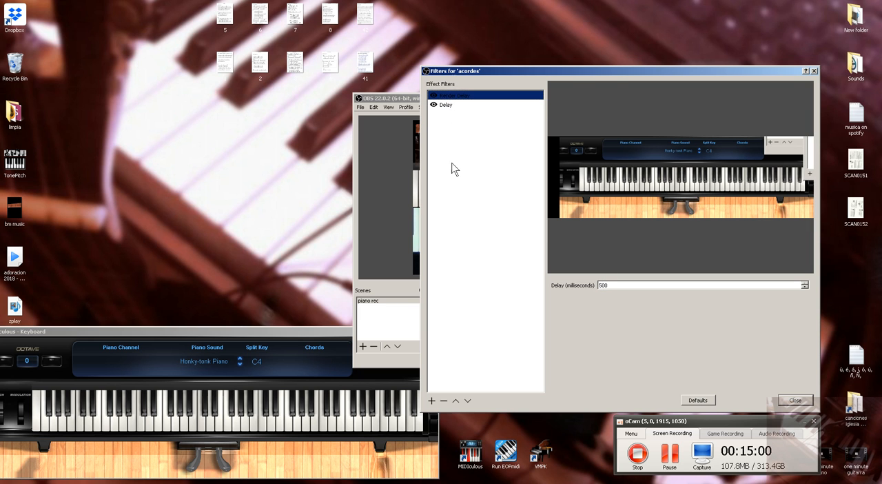
pyautogui.click(446, 104)
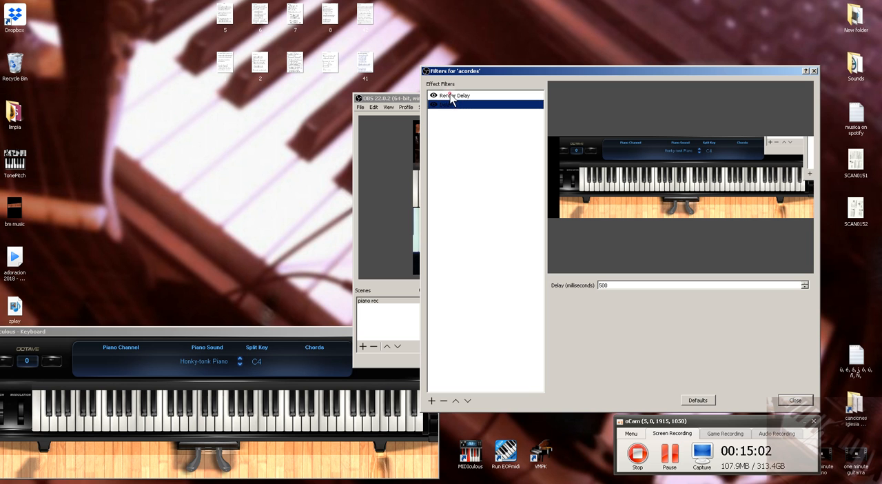
pyautogui.click(451, 96)
pyautogui.click(448, 106)
pyautogui.click(449, 97)
pyautogui.click(452, 105)
pyautogui.moveTo(643, 74); pyautogui.dragTo(583, 71)
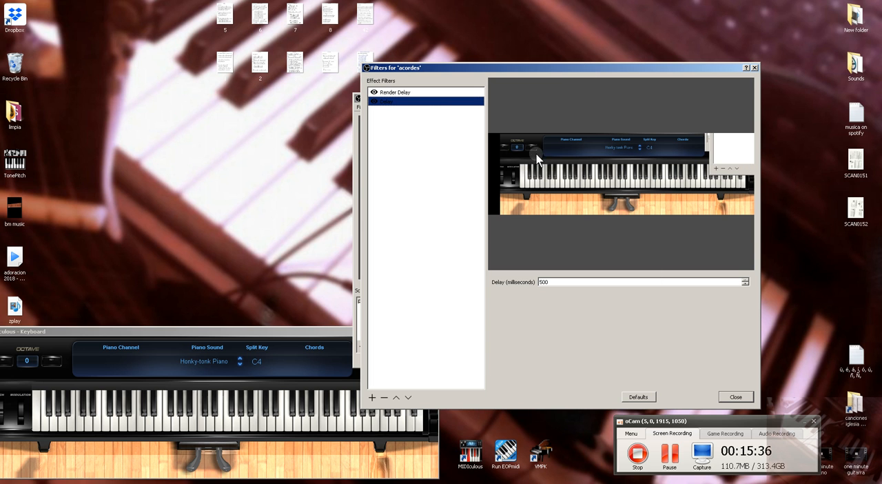
pyautogui.click(754, 69)
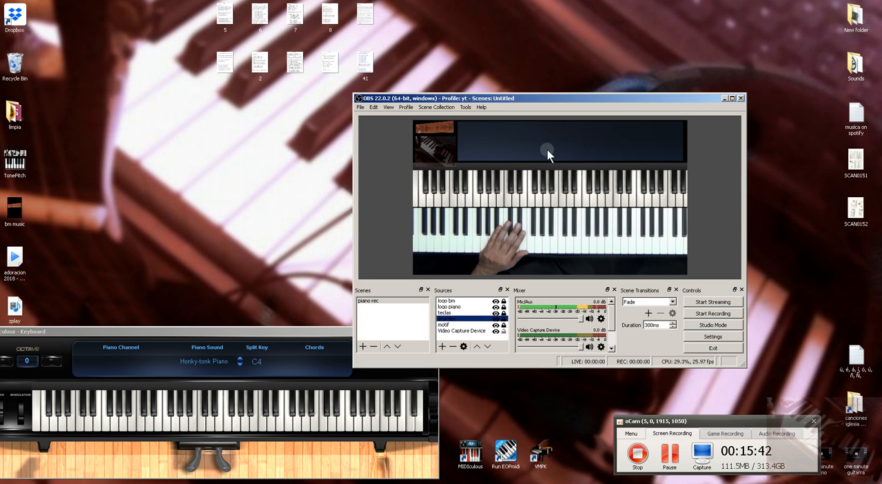
# - Move the OBS window clear of the virtual keyboard and open the filters of the teclas source
pyautogui.moveTo(513, 98); pyautogui.dragTo(596, 62)
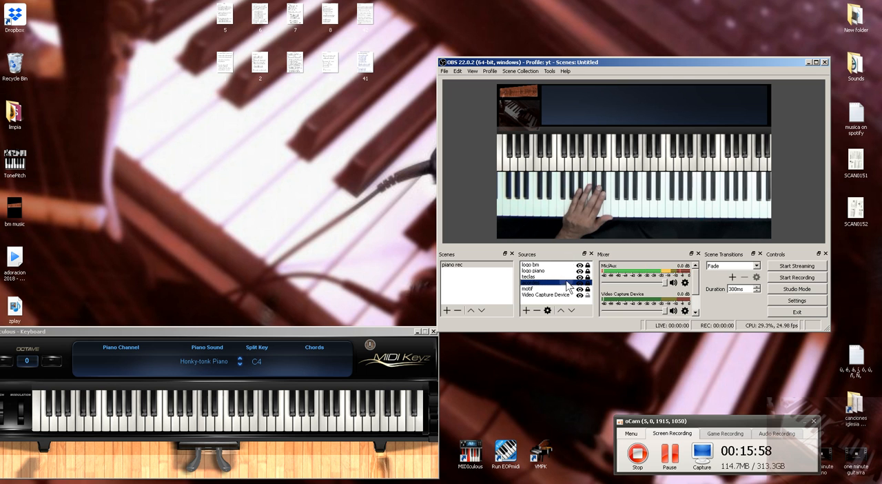
pyautogui.click(530, 277)
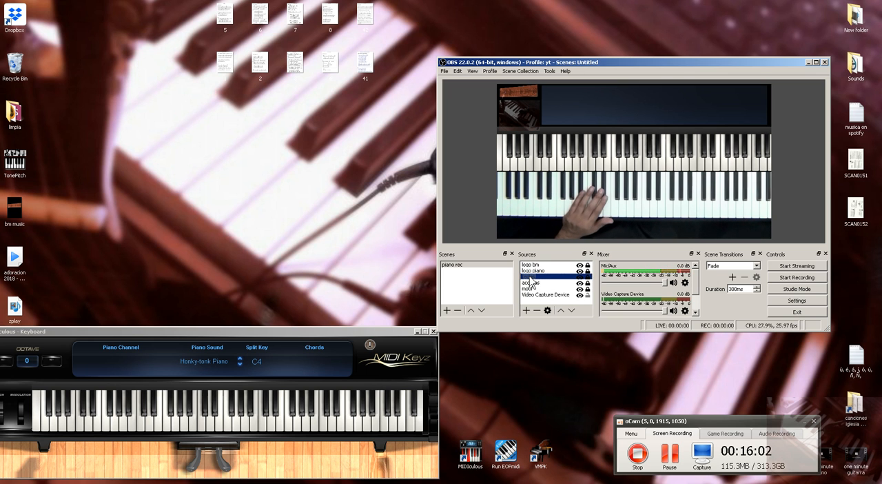
pyautogui.rightClick(530, 277)
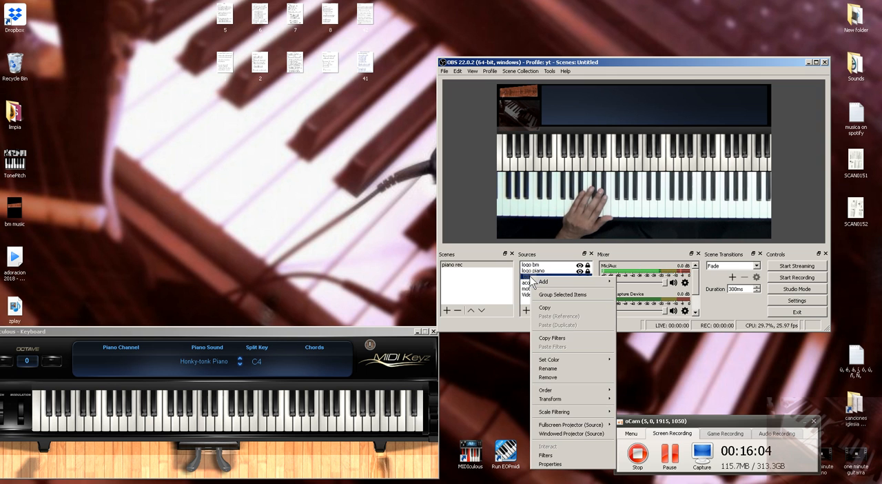
pyautogui.click(560, 456)
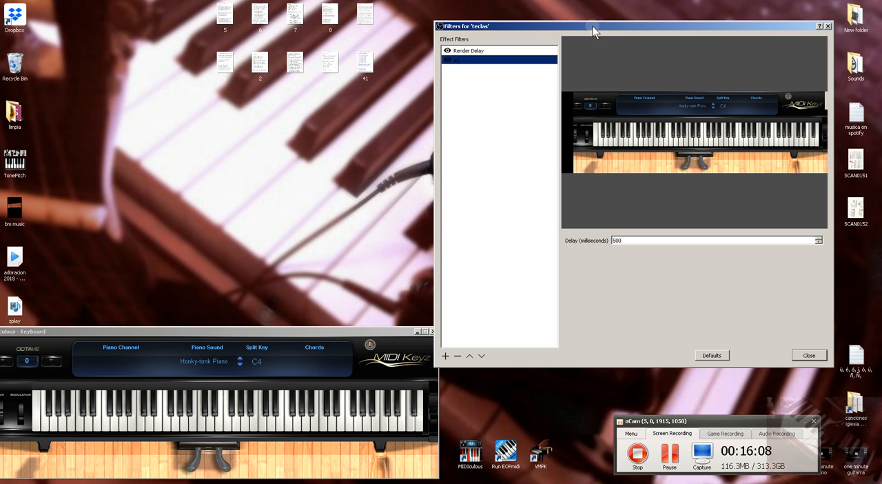
# - Examine the two delay filters on teclas and the Render Delay entry among the addable effect filters, closing the dialog when done
pyautogui.moveTo(594, 26); pyautogui.dragTo(536, 82)
pyautogui.click(422, 106)
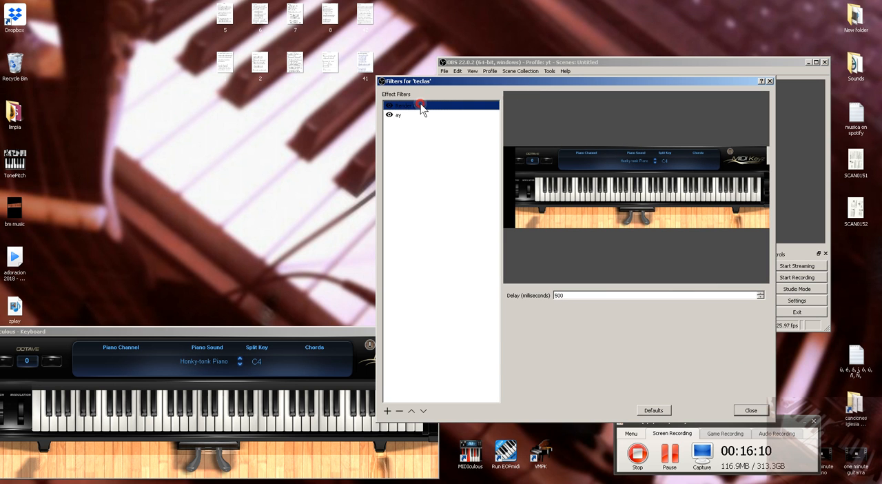
pyautogui.click(405, 116)
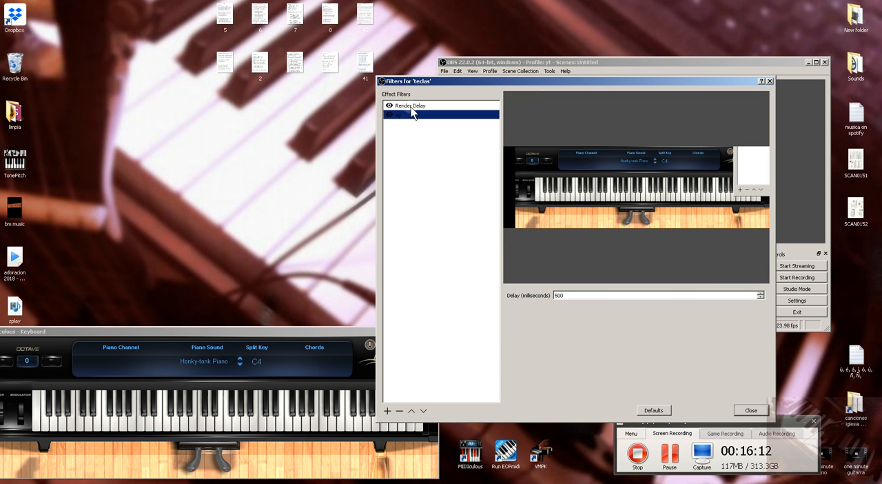
pyautogui.click(410, 107)
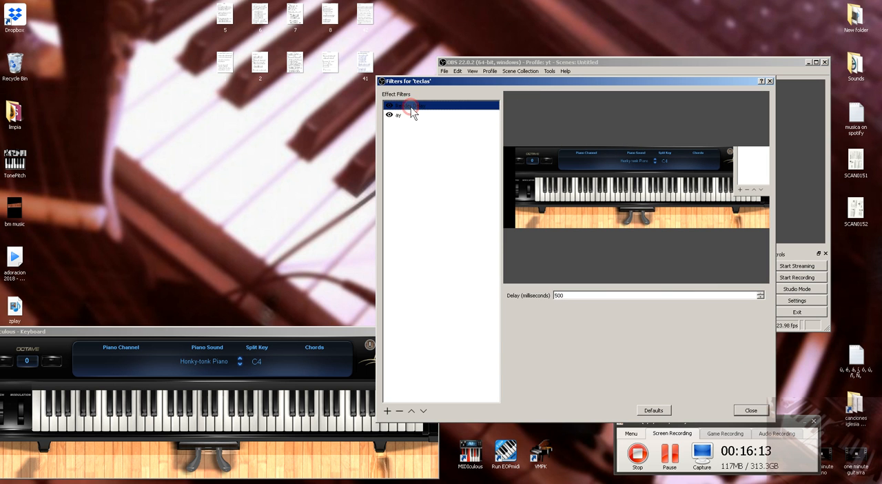
pyautogui.click(388, 412)
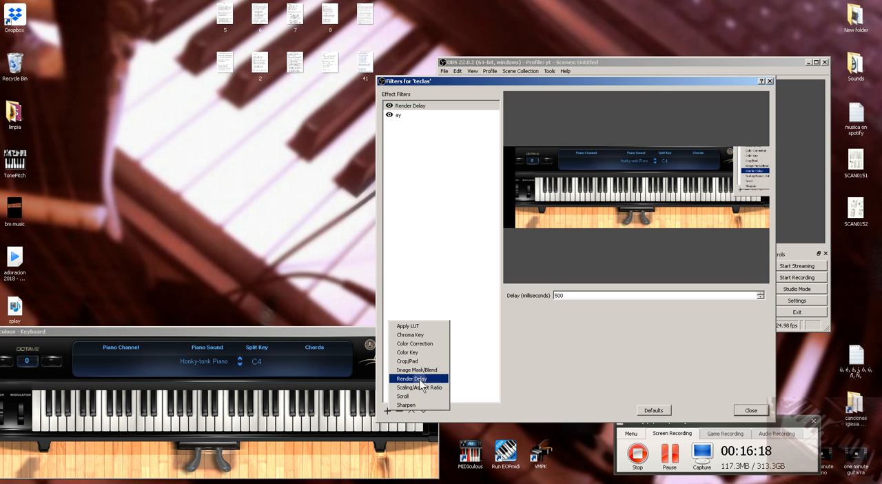
pyautogui.click(534, 367)
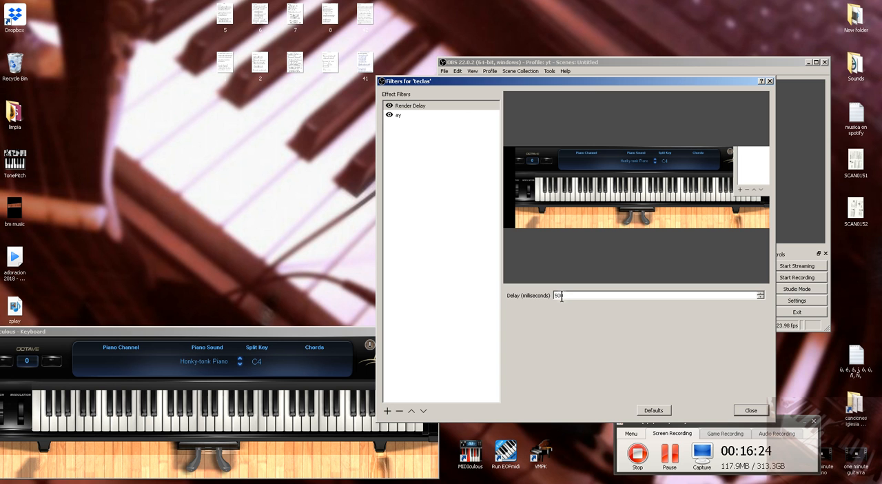
pyautogui.moveTo(586, 79); pyautogui.dragTo(544, 71)
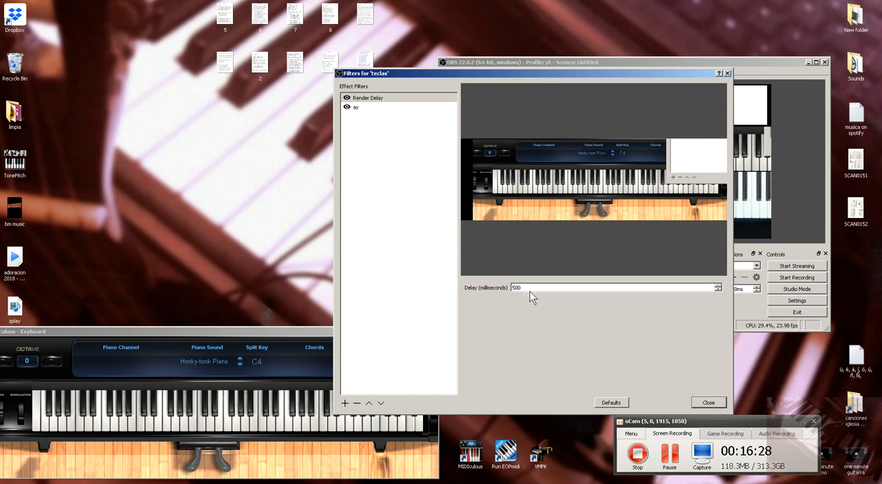
pyautogui.moveTo(517, 72); pyautogui.dragTo(536, 48)
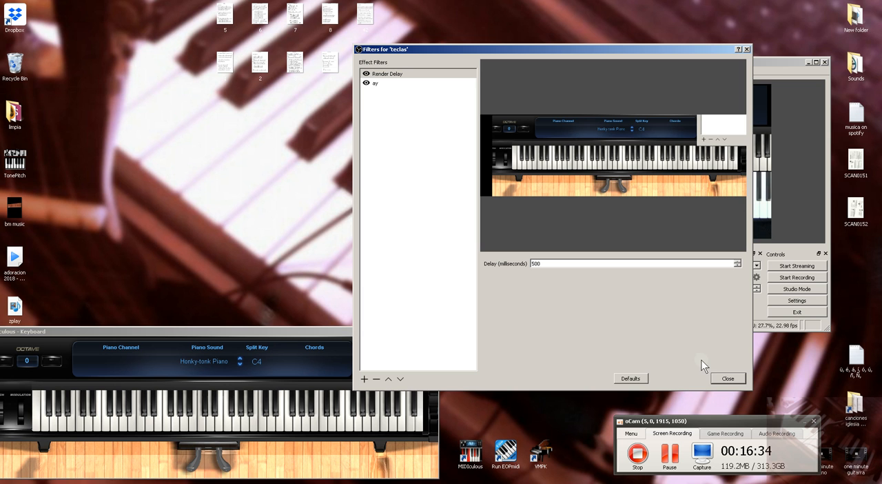
pyautogui.click(724, 383)
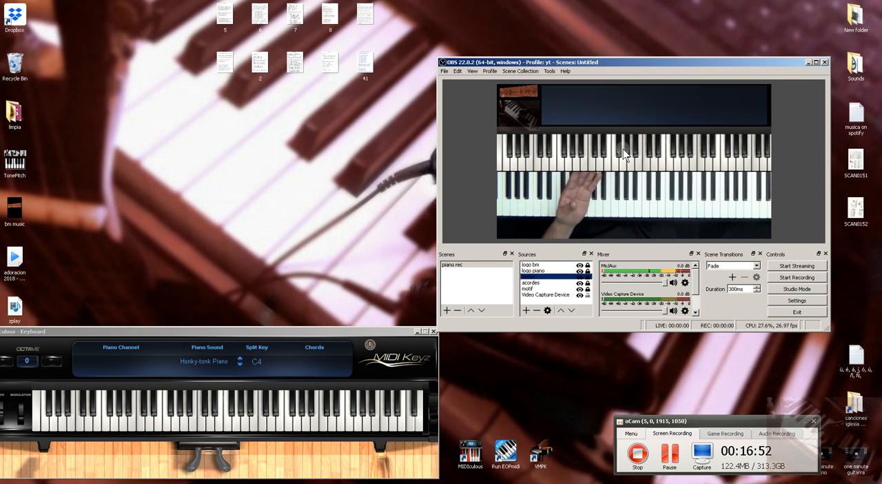
# - Review the Mic/Aux, Video Capture Device and motif sync offsets in the Advanced Audio Properties and close the dialog
pyautogui.click(684, 283)
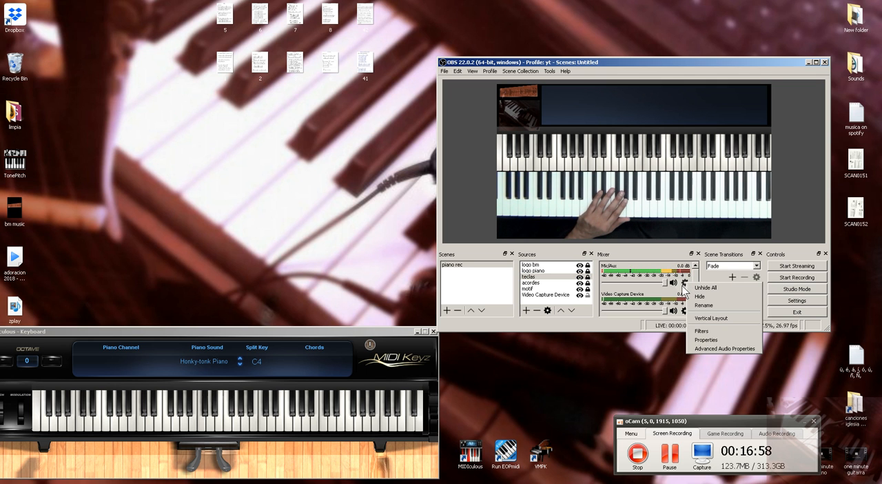
pyautogui.click(700, 278)
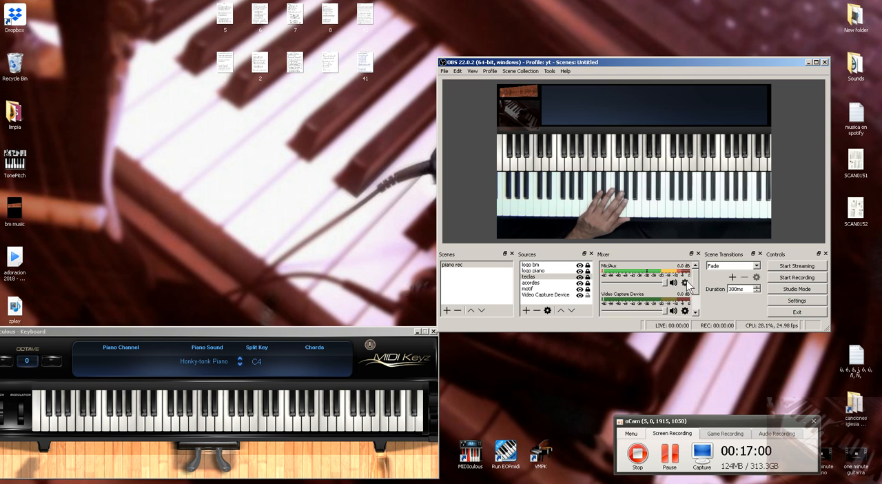
pyautogui.click(685, 283)
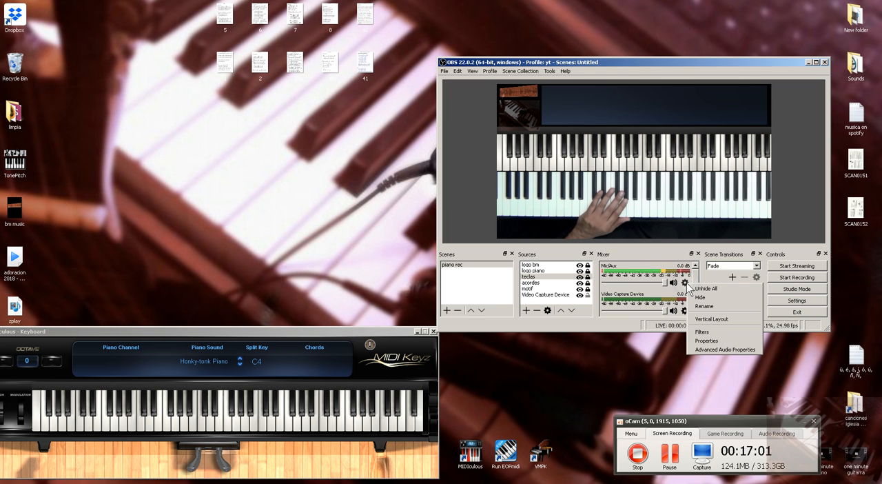
pyautogui.click(719, 349)
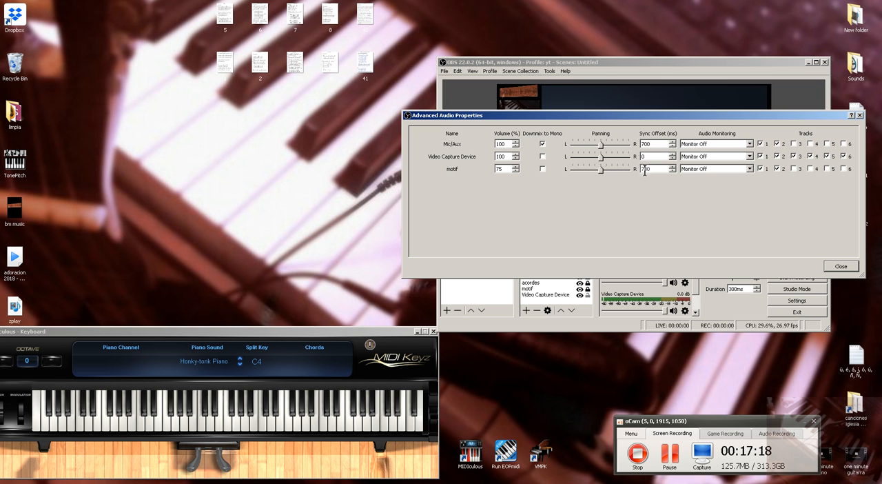
pyautogui.moveTo(682, 114); pyautogui.dragTo(571, 120)
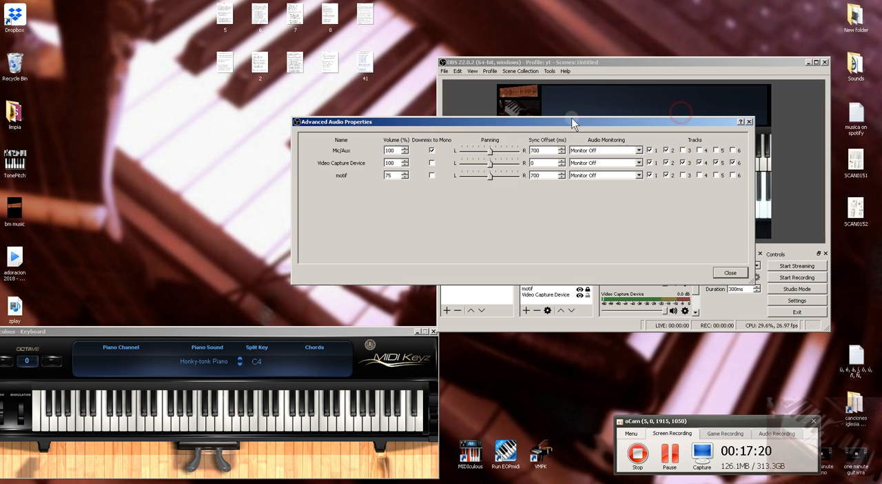
pyautogui.click(728, 274)
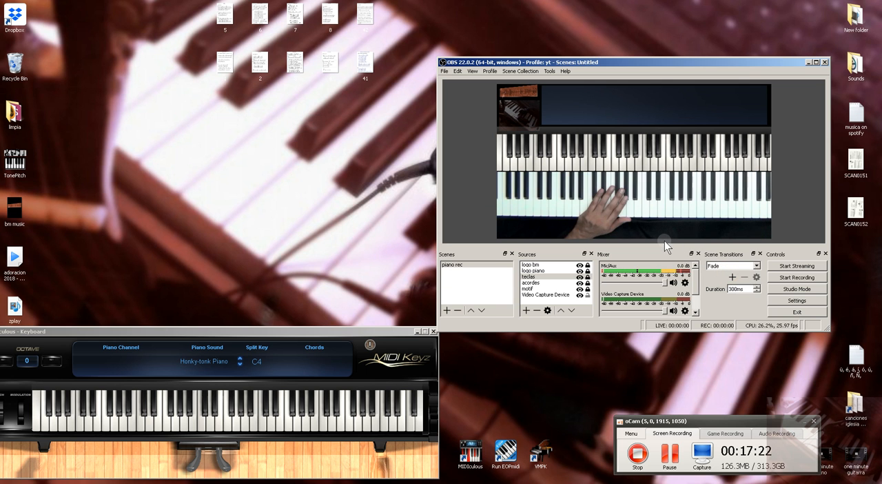